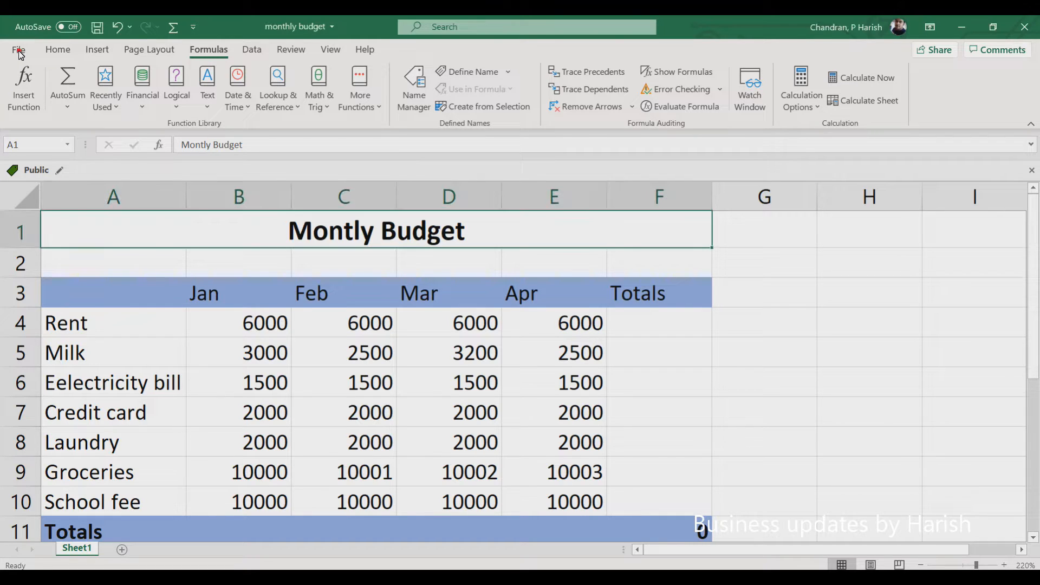
Step: Open Insert Function and review the descriptions of the SUM, AVERAGE, IF, HYPERLINK, COUNT, MAX and SIN functions
{"action": "left_click", "coordinate": [58, 50]}
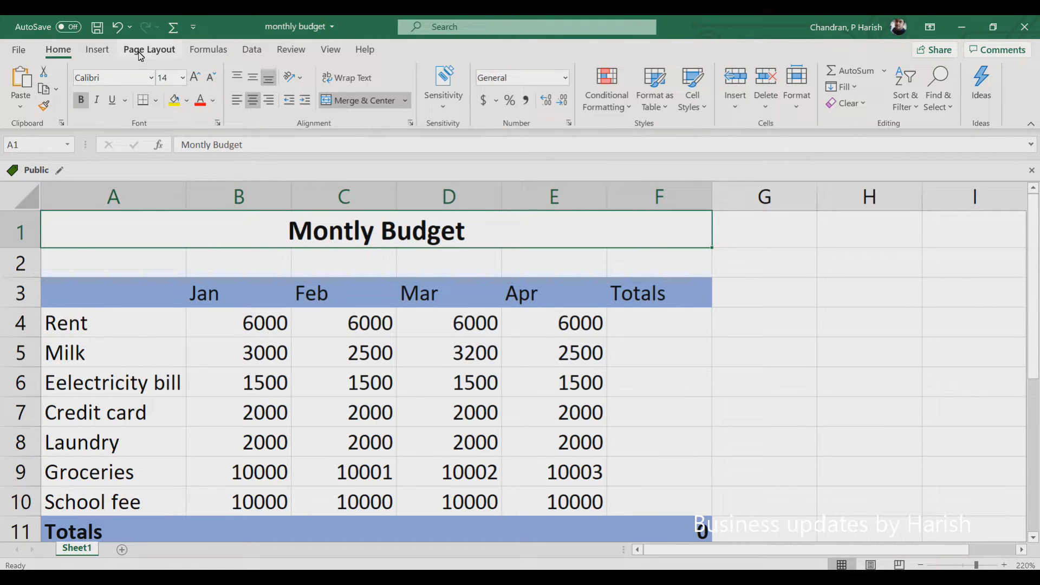
{"action": "left_click", "coordinate": [212, 53]}
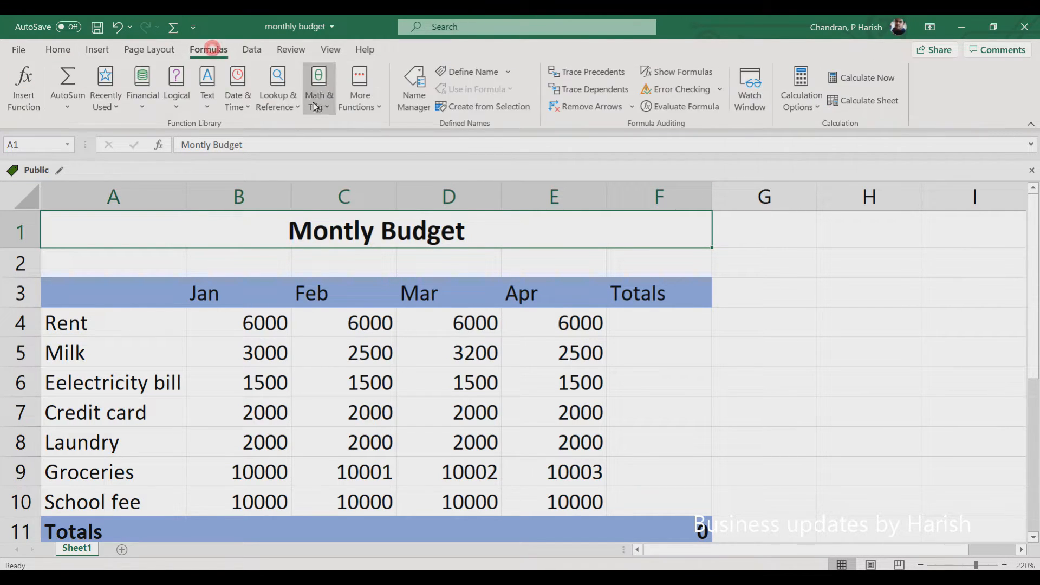
{"action": "left_click", "coordinate": [23, 96]}
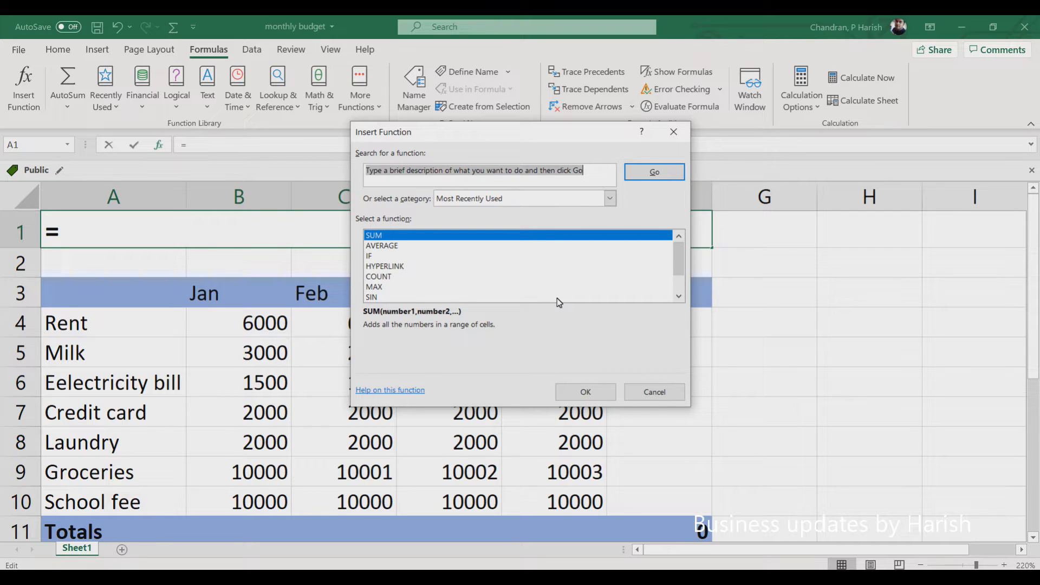
{"action": "left_click", "coordinate": [385, 246]}
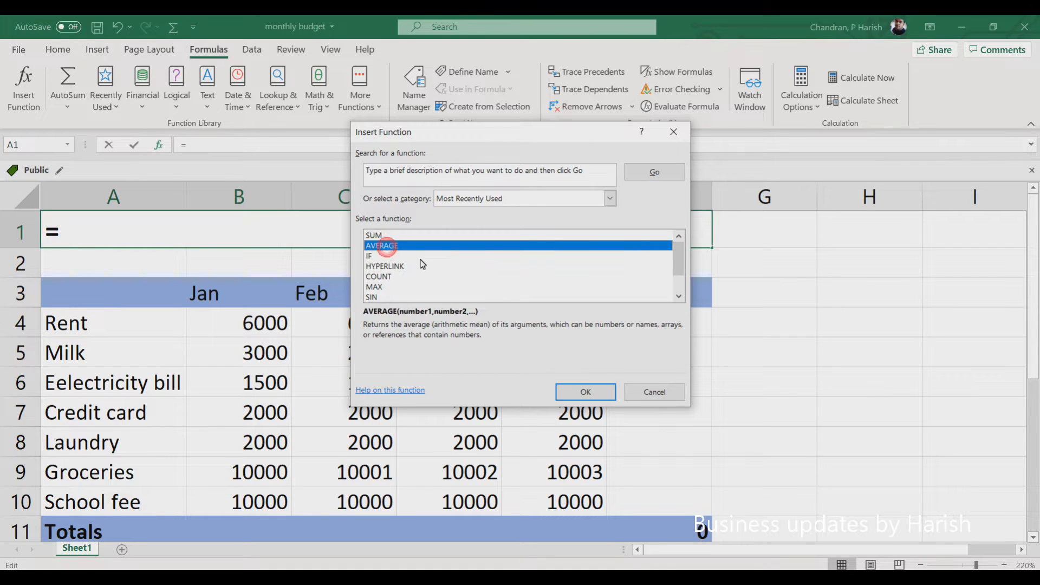
{"action": "left_click", "coordinate": [372, 257]}
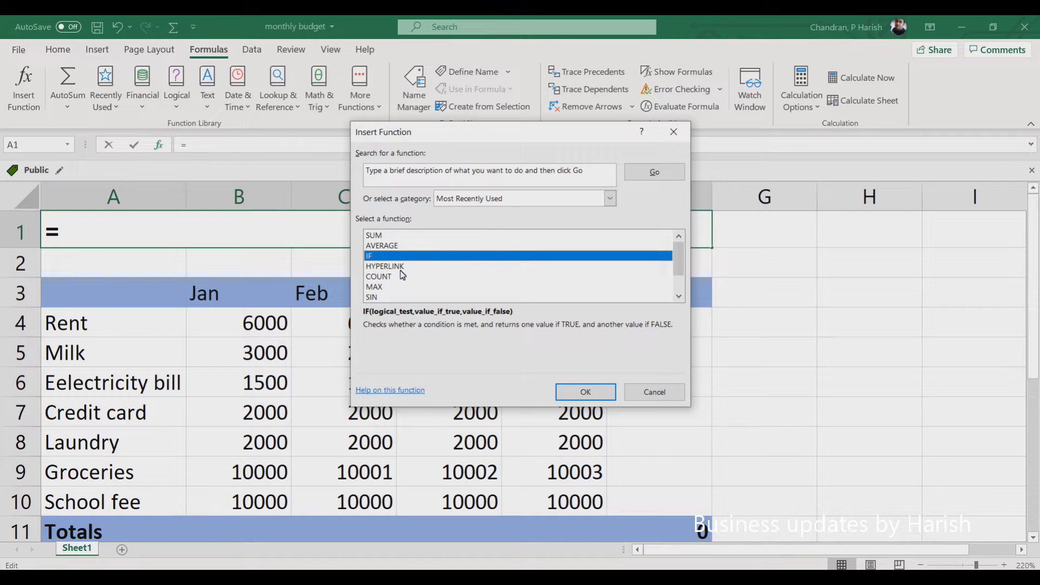
{"action": "left_click", "coordinate": [379, 235]}
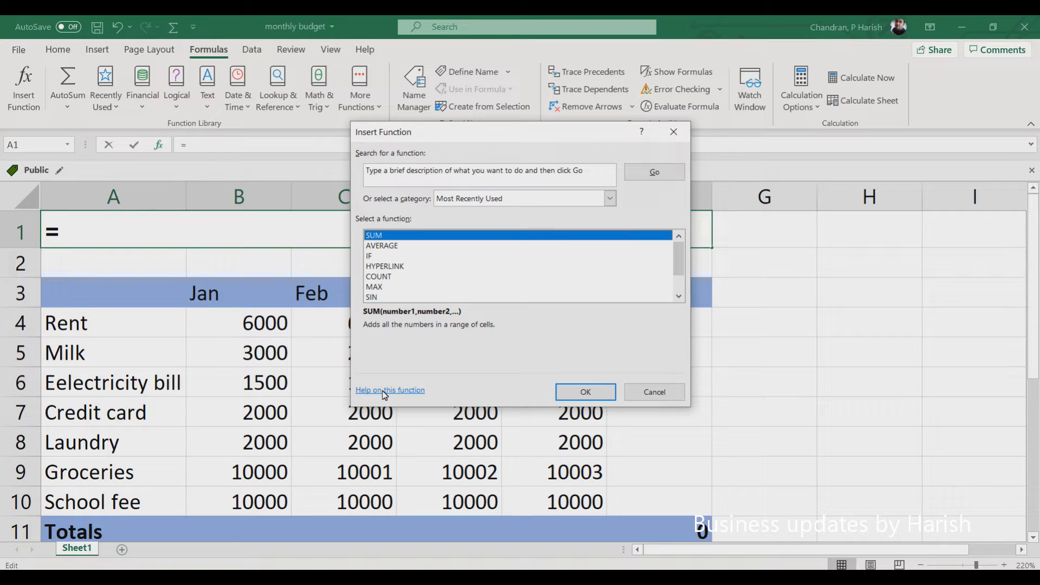
{"action": "left_click", "coordinate": [391, 245]}
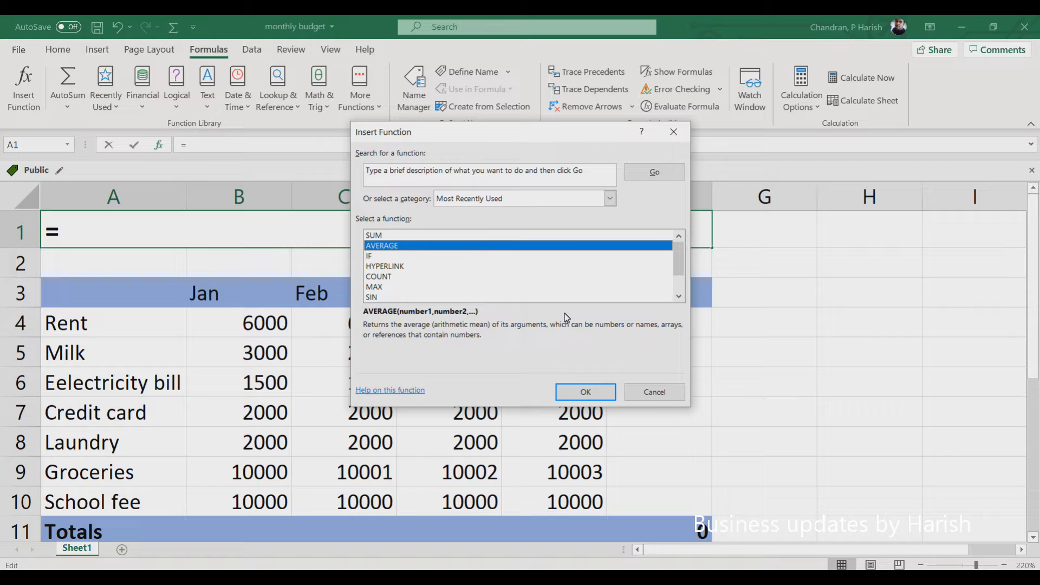
{"action": "left_click", "coordinate": [545, 268]}
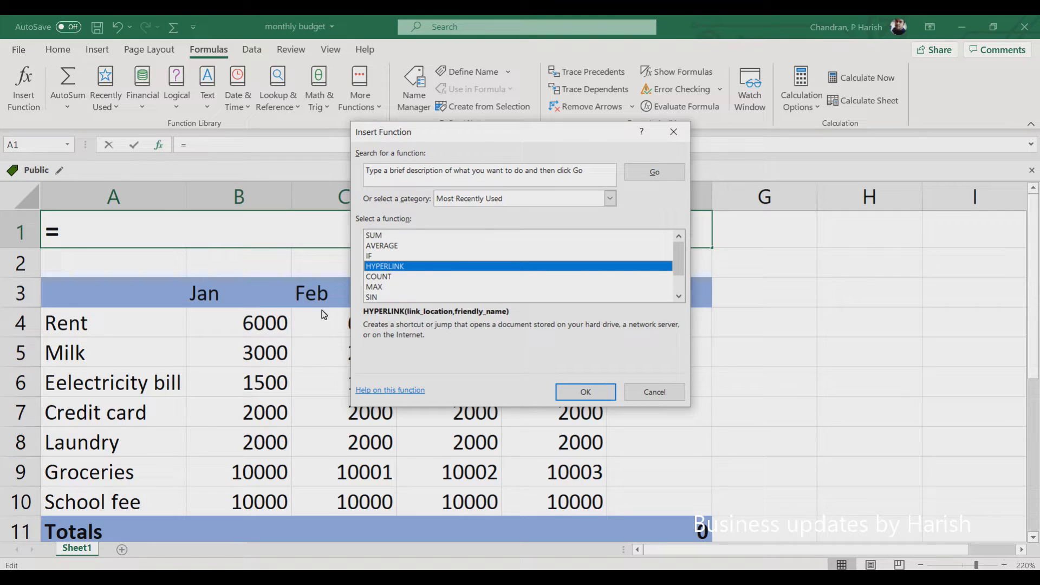
{"action": "left_click", "coordinate": [382, 277]}
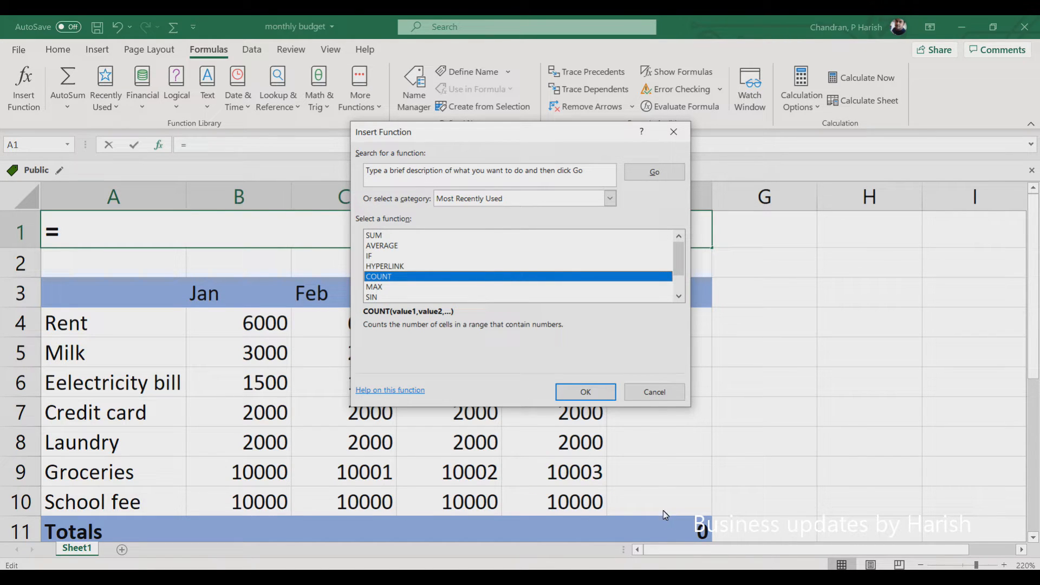
{"action": "left_click", "coordinate": [377, 288]}
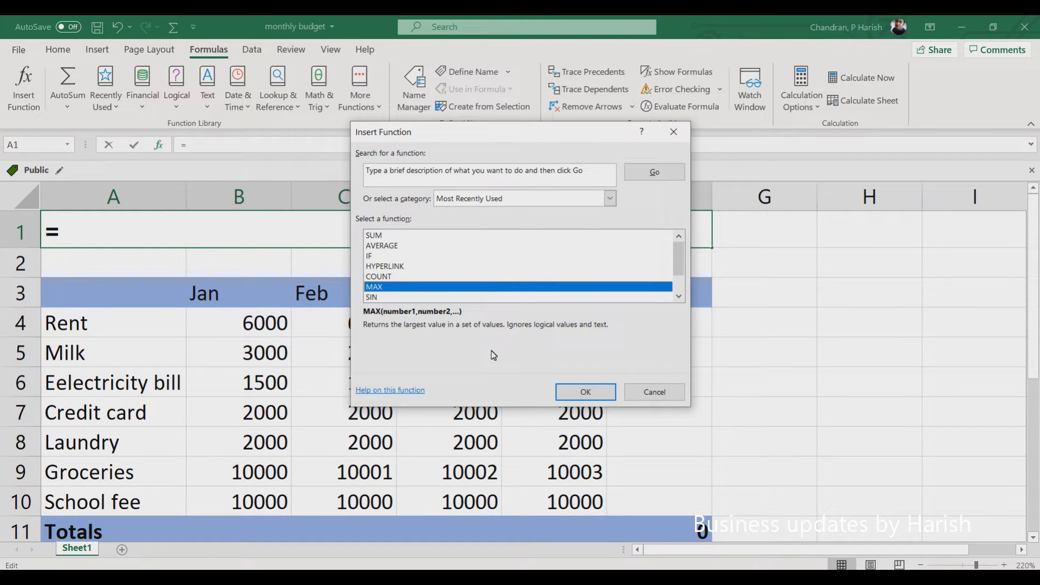
{"action": "left_click", "coordinate": [279, 339]}
{"action": "left_click", "coordinate": [395, 297]}
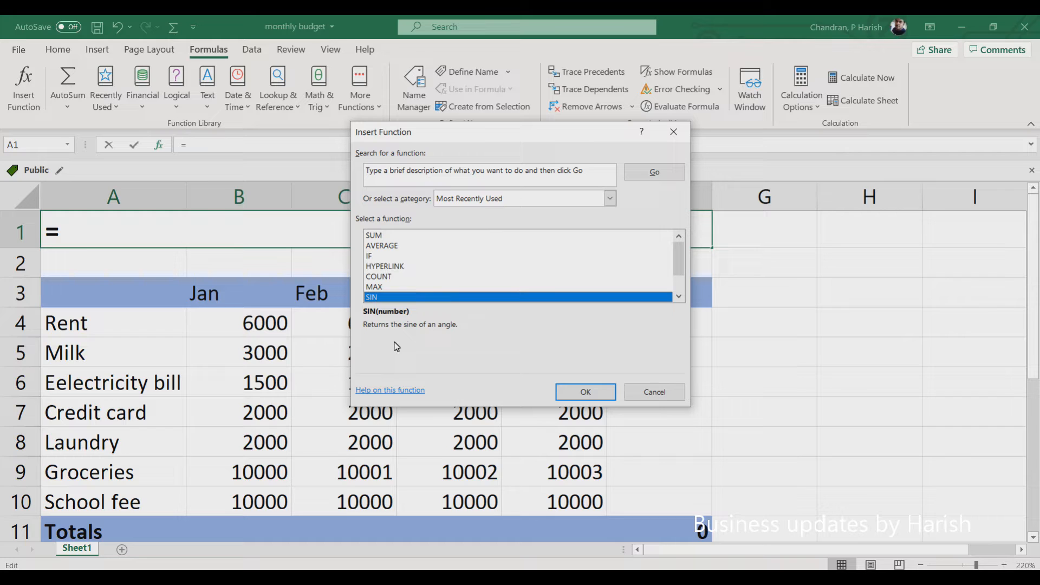
Step: Review the descriptions of the SUMIF, PMT and STDEV functions, and close Insert Function without inserting anything
{"action": "left_click", "coordinate": [679, 296]}
{"action": "left_click", "coordinate": [679, 297]}
{"action": "left_click", "coordinate": [390, 287]}
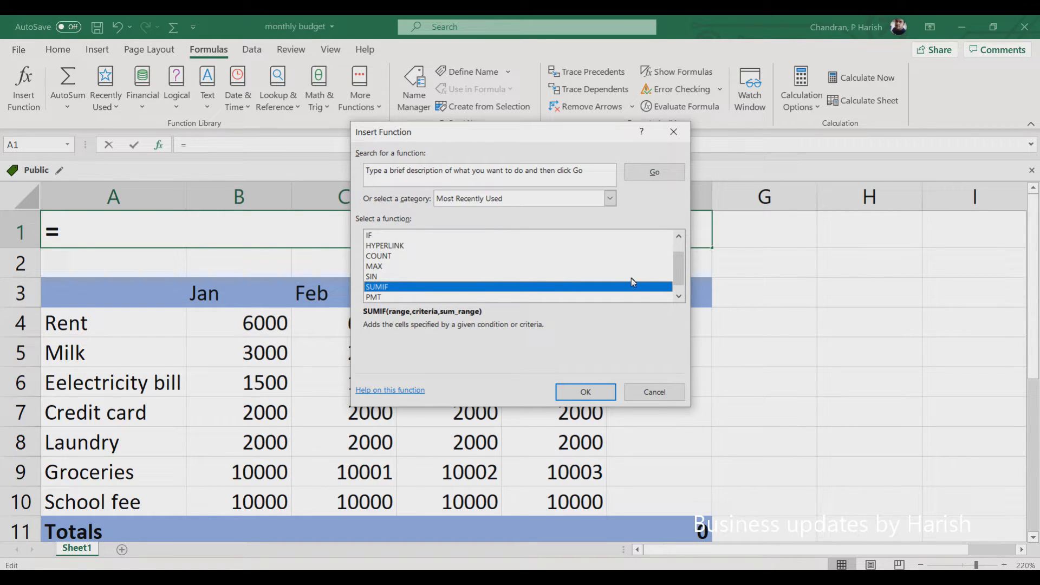
{"action": "left_click", "coordinate": [679, 296]}
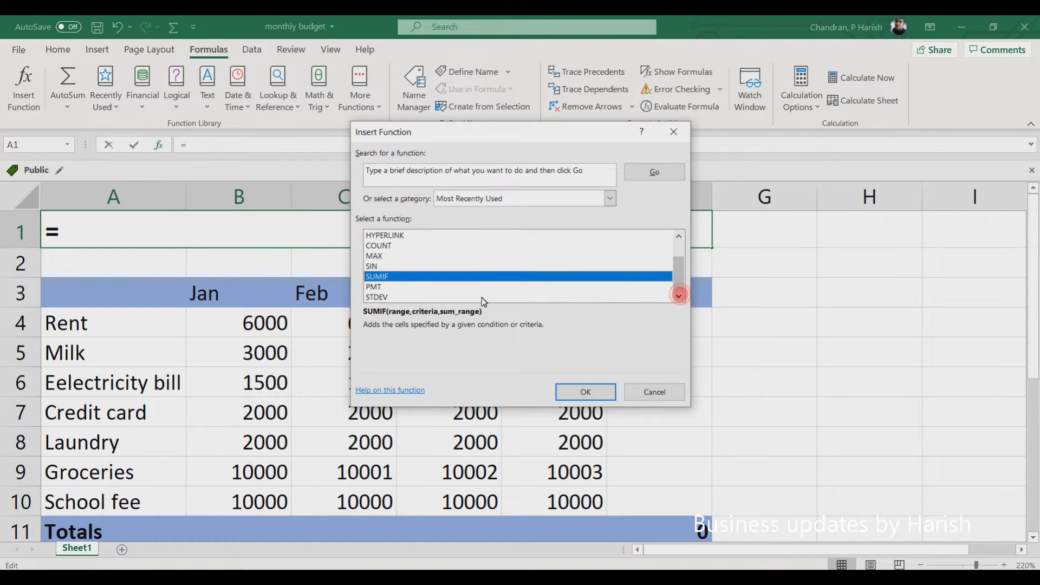
{"action": "left_click", "coordinate": [388, 287]}
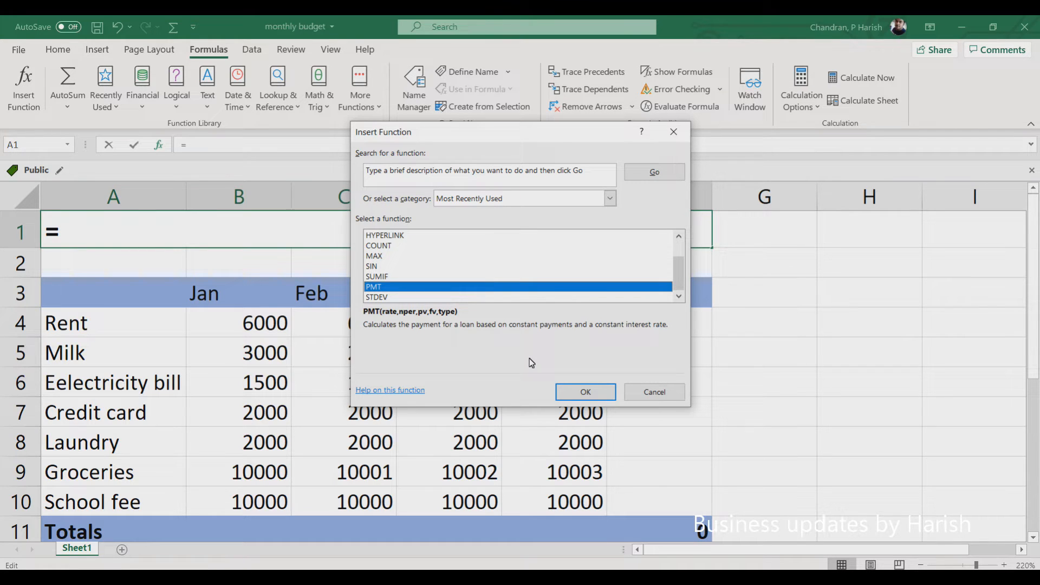
{"action": "left_click", "coordinate": [414, 276]}
{"action": "scroll", "coordinate": [415, 271], "scroll_direction": "up", "scroll_amount": 1}
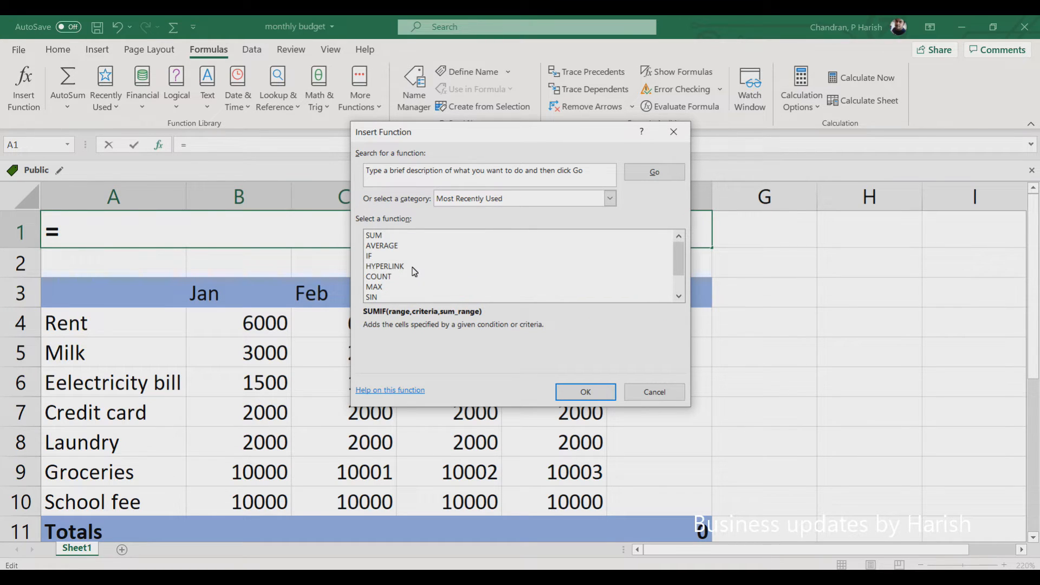
{"action": "scroll", "coordinate": [415, 271], "scroll_direction": "down", "scroll_amount": 1}
{"action": "left_click", "coordinate": [377, 297]}
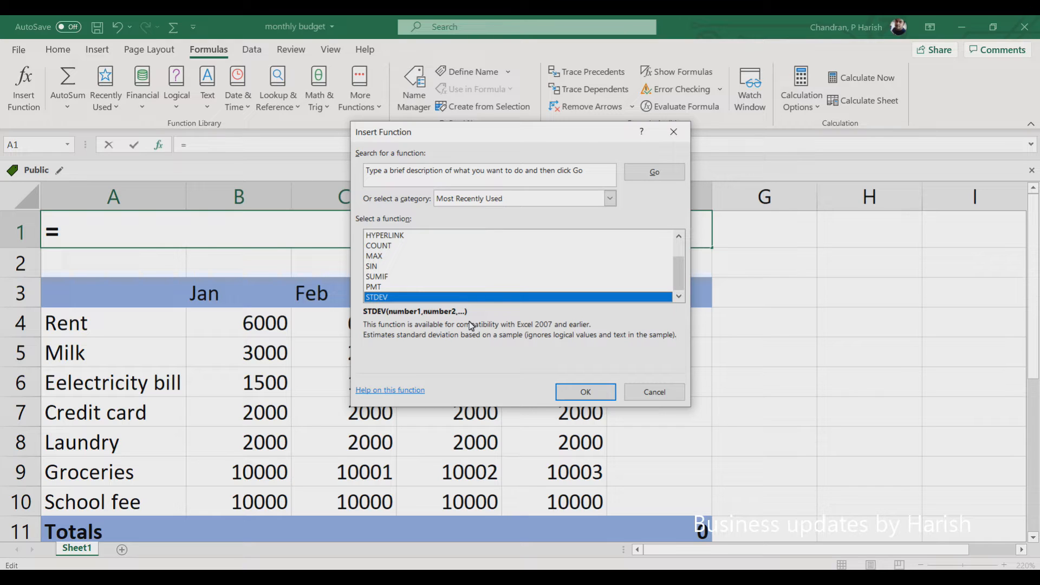
{"action": "left_click", "coordinate": [375, 288]}
{"action": "left_click", "coordinate": [378, 298]}
{"action": "left_click", "coordinate": [399, 287]}
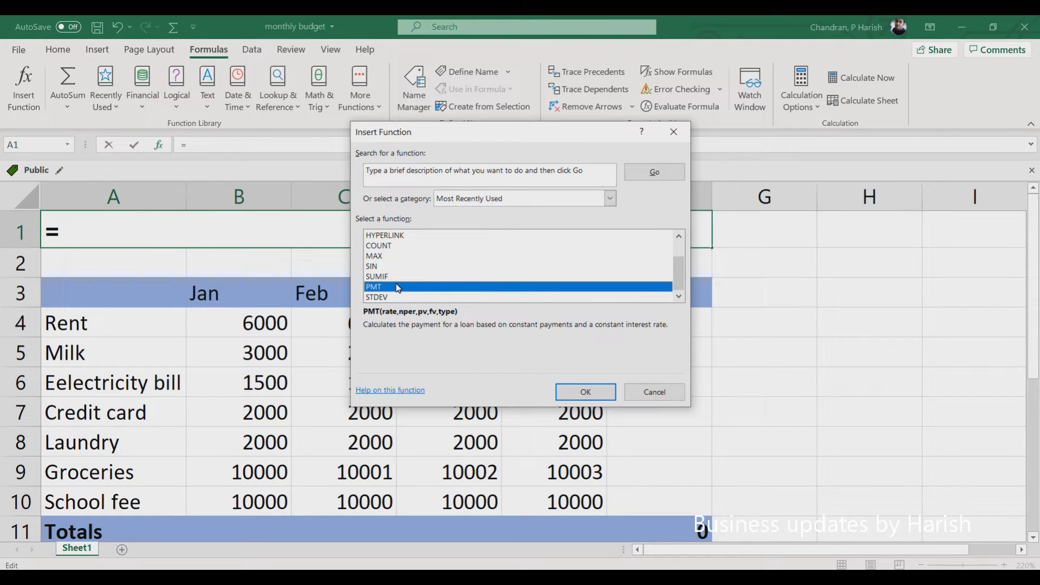
{"action": "left_click", "coordinate": [654, 391]}
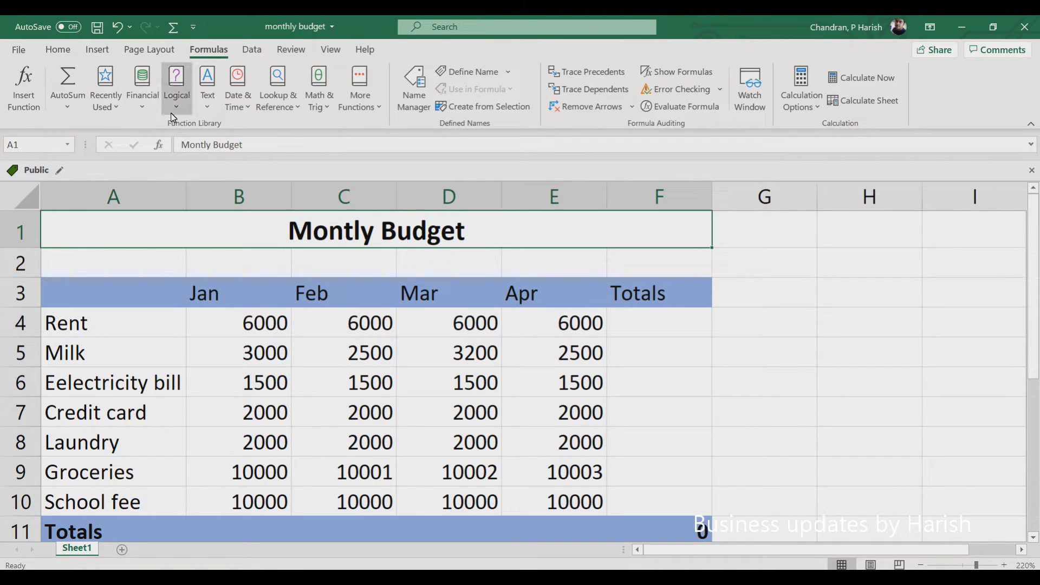
Step: Browse the functions available in the Financial, Logical, Text and Date & Time categories of the function library
{"action": "left_click", "coordinate": [142, 110]}
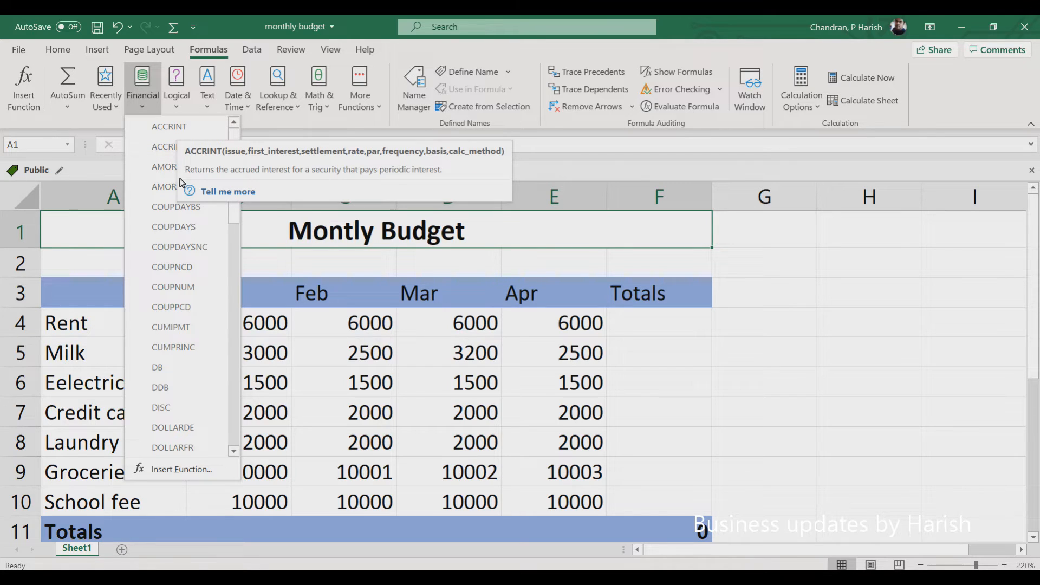
{"action": "scroll", "coordinate": [179, 245], "scroll_direction": "down", "scroll_amount": 3}
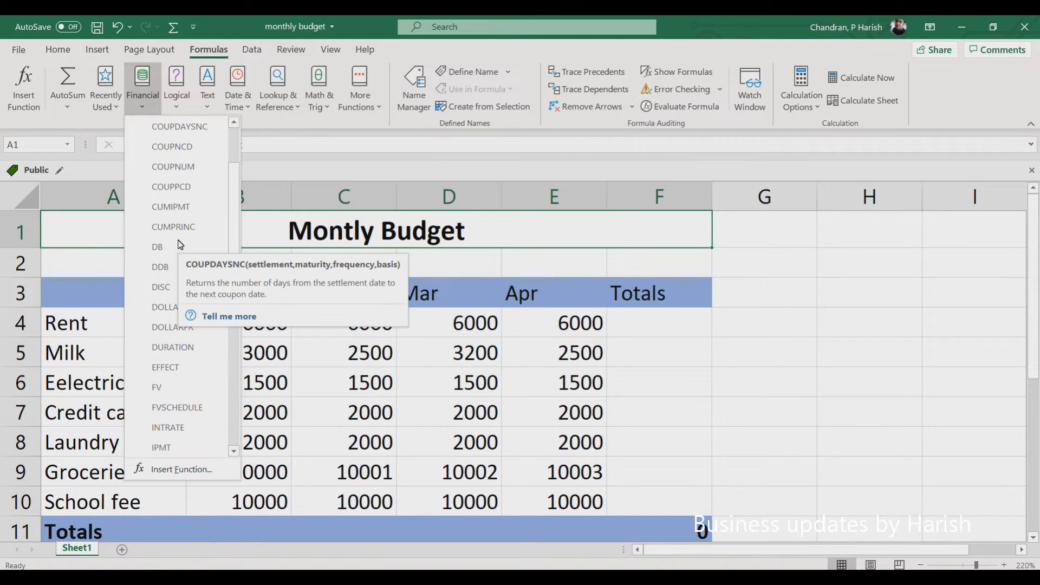
{"action": "scroll", "coordinate": [180, 368], "scroll_direction": "down", "scroll_amount": 5}
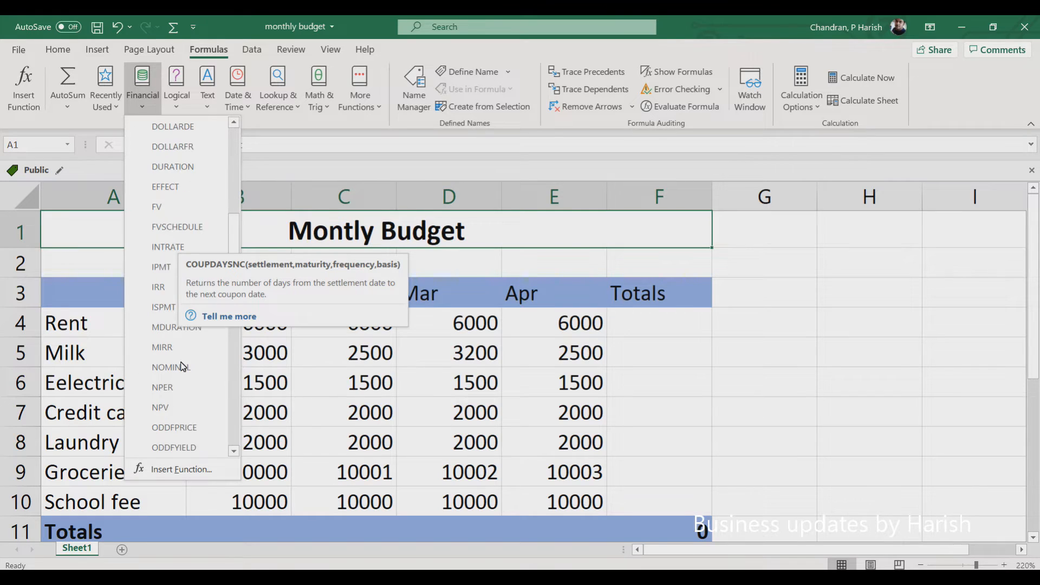
{"action": "left_click", "coordinate": [176, 87]}
{"action": "left_click", "coordinate": [176, 89]}
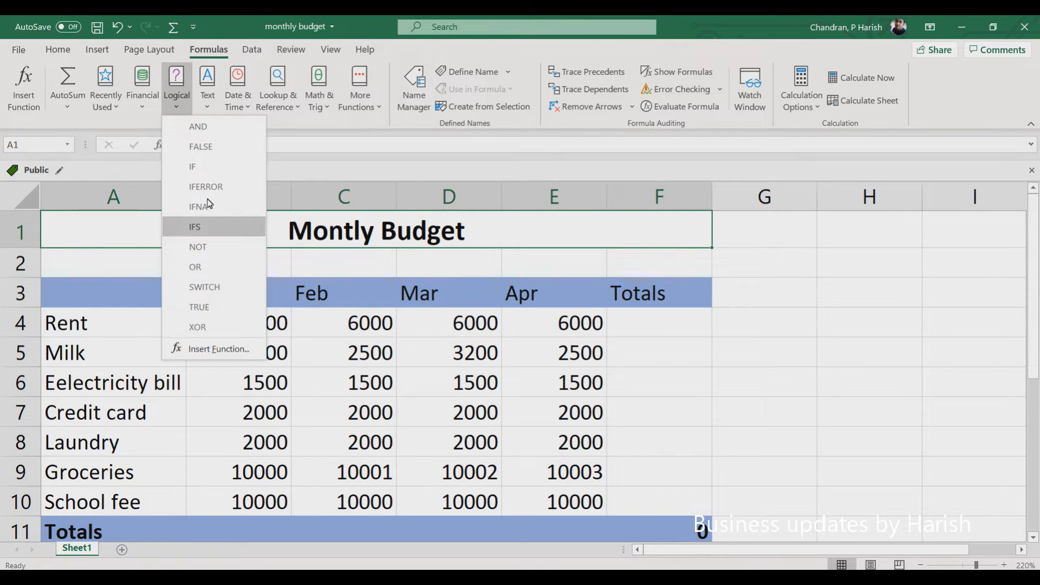
{"action": "left_click", "coordinate": [208, 97]}
{"action": "left_click", "coordinate": [207, 95]}
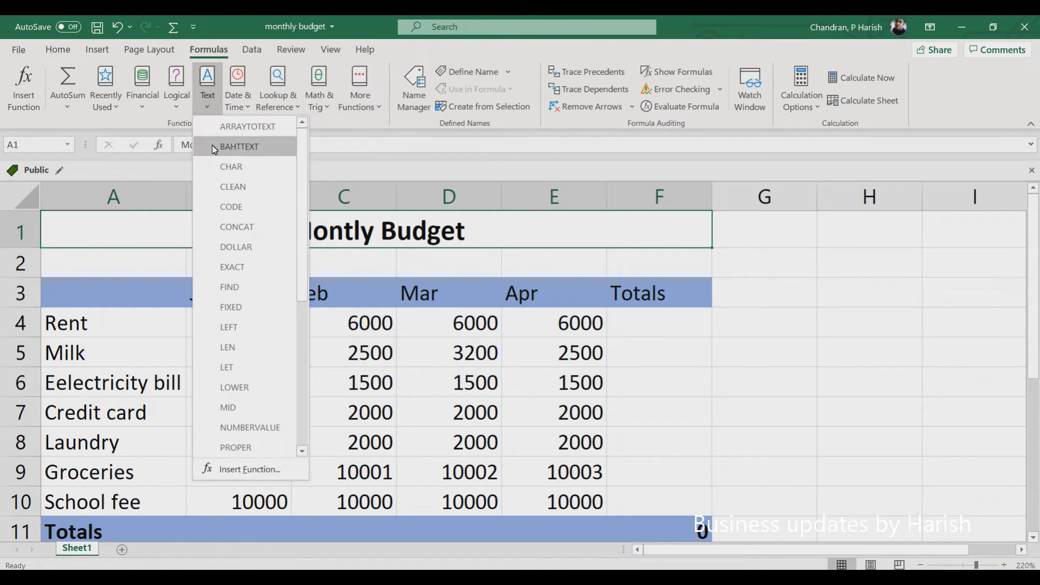
{"action": "scroll", "coordinate": [214, 149], "scroll_direction": "down", "scroll_amount": 2}
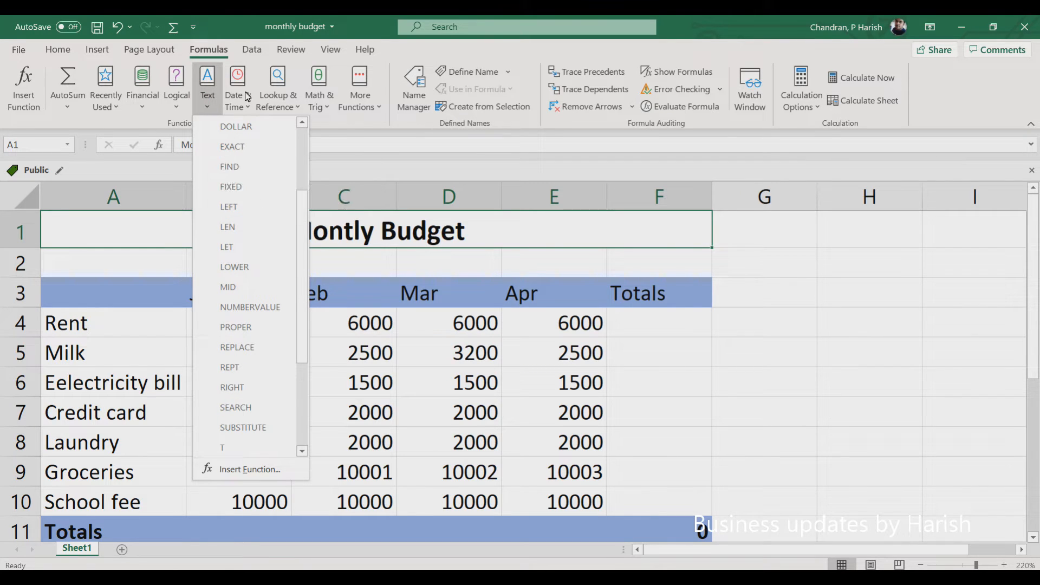
{"action": "left_click", "coordinate": [236, 109]}
{"action": "left_click", "coordinate": [238, 106]}
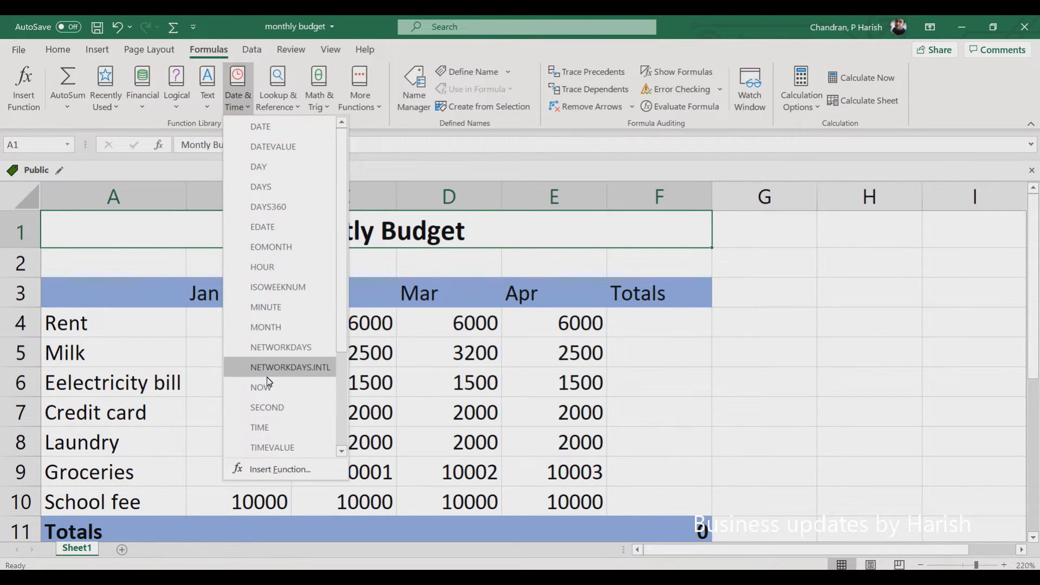
Step: Browse the Lookup & Reference and Math & Trig functions, plus the additional Compatibility and Information categories
{"action": "left_click", "coordinate": [277, 100]}
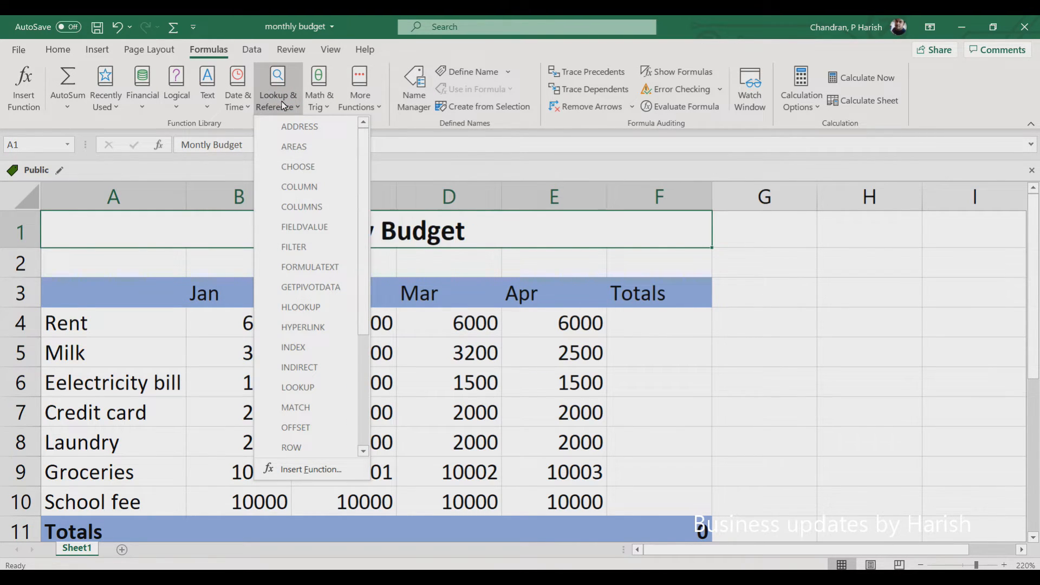
{"action": "left_click", "coordinate": [330, 108]}
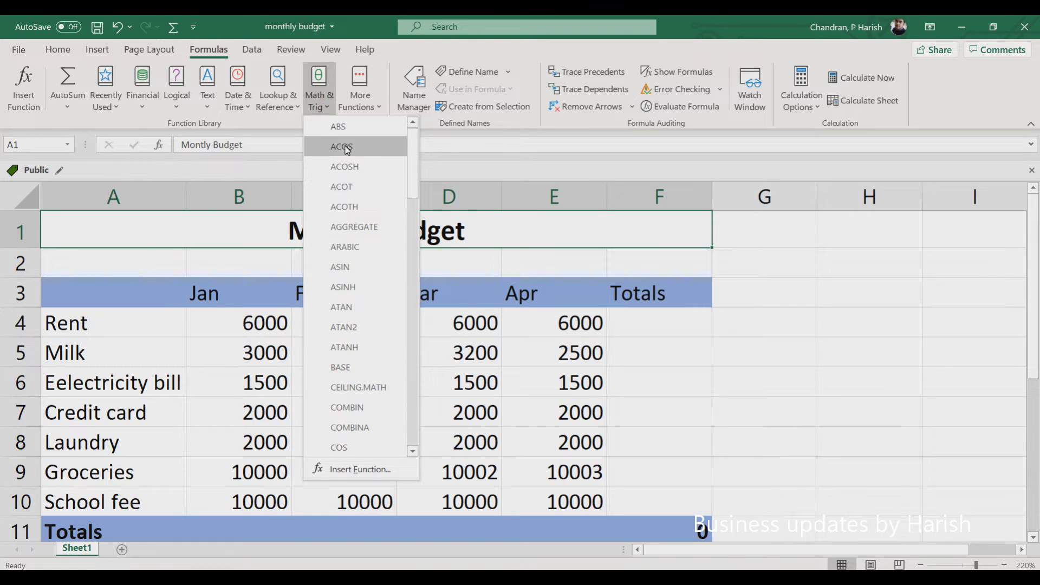
{"action": "scroll", "coordinate": [331, 206], "scroll_direction": "down", "scroll_amount": 2}
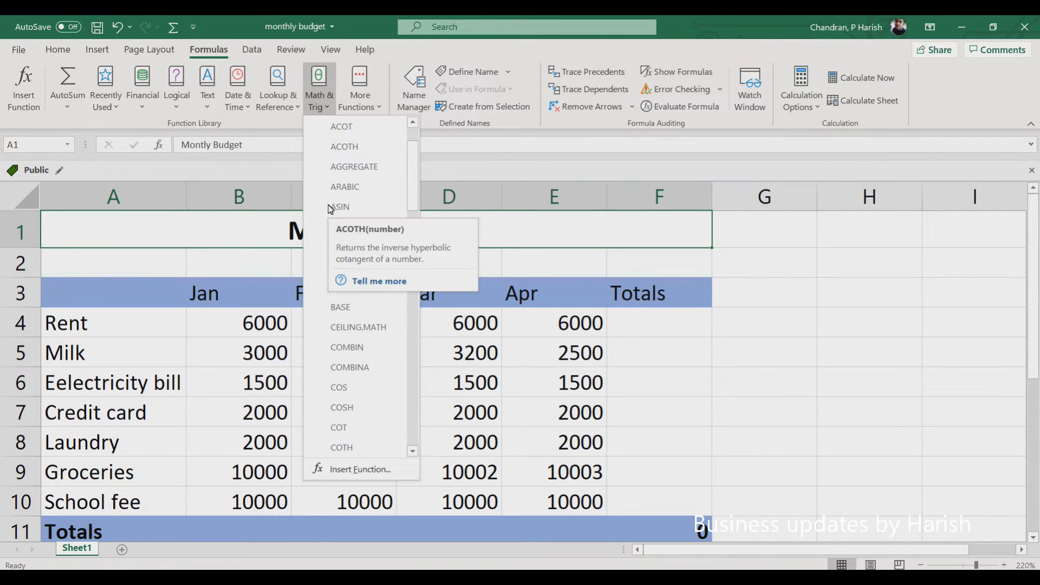
{"action": "scroll", "coordinate": [328, 203], "scroll_direction": "down", "scroll_amount": 2}
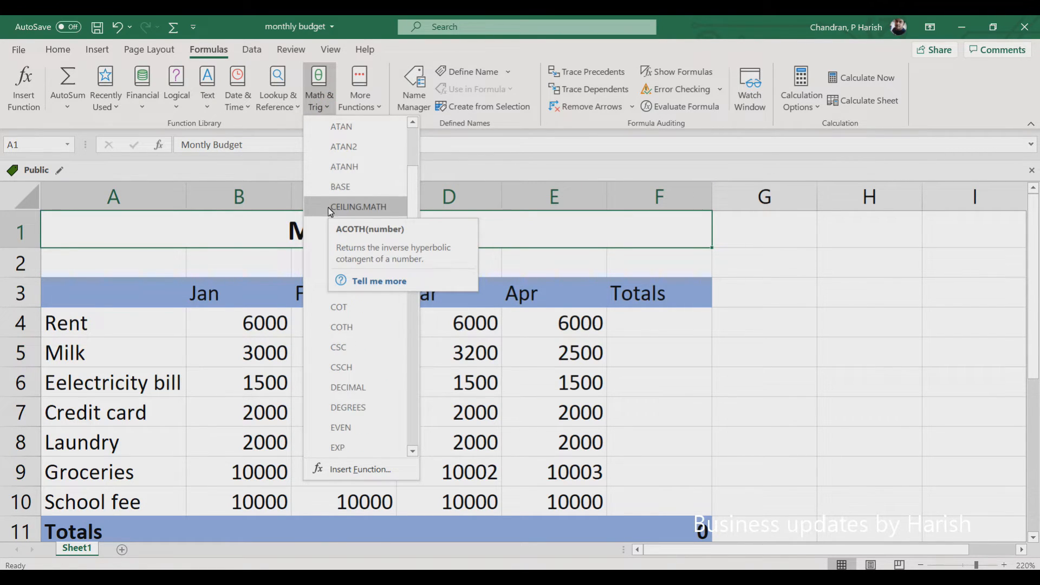
{"action": "scroll", "coordinate": [340, 249], "scroll_direction": "down", "scroll_amount": 6}
{"action": "scroll", "coordinate": [337, 247], "scroll_direction": "down", "scroll_amount": 9}
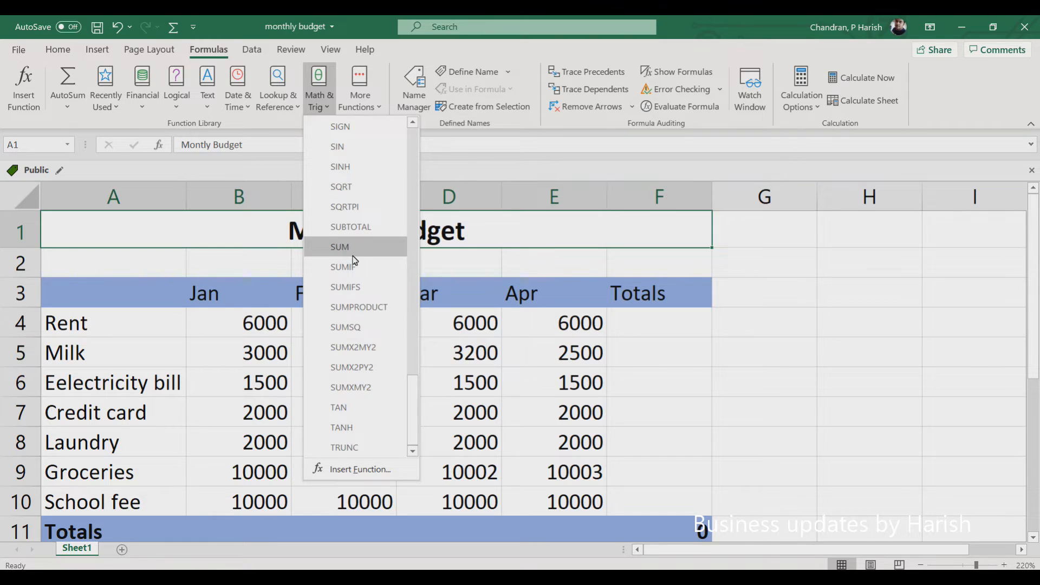
{"action": "left_click", "coordinate": [368, 113]}
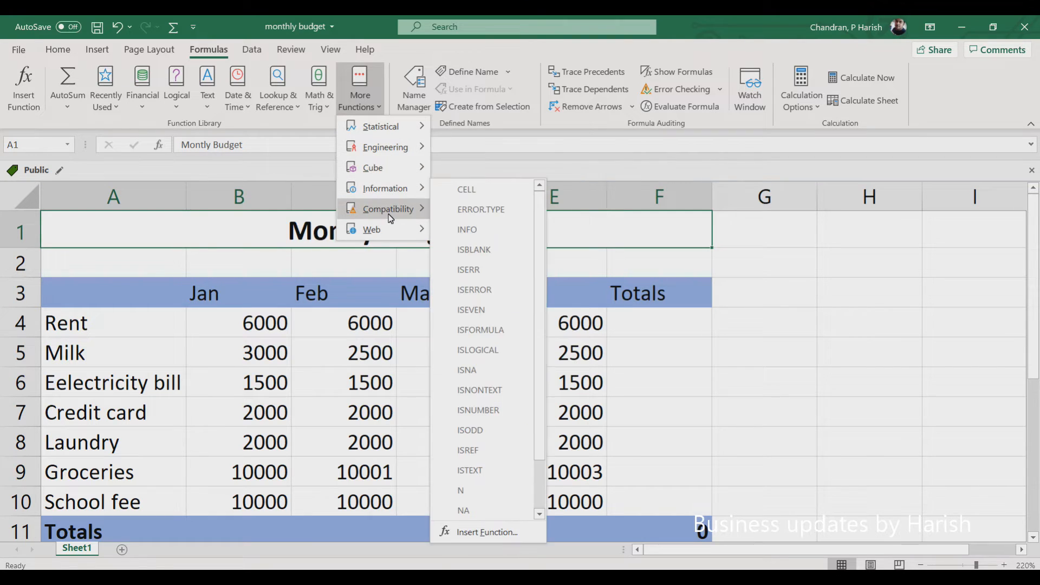
{"action": "mouse_move", "coordinate": [390, 217]}
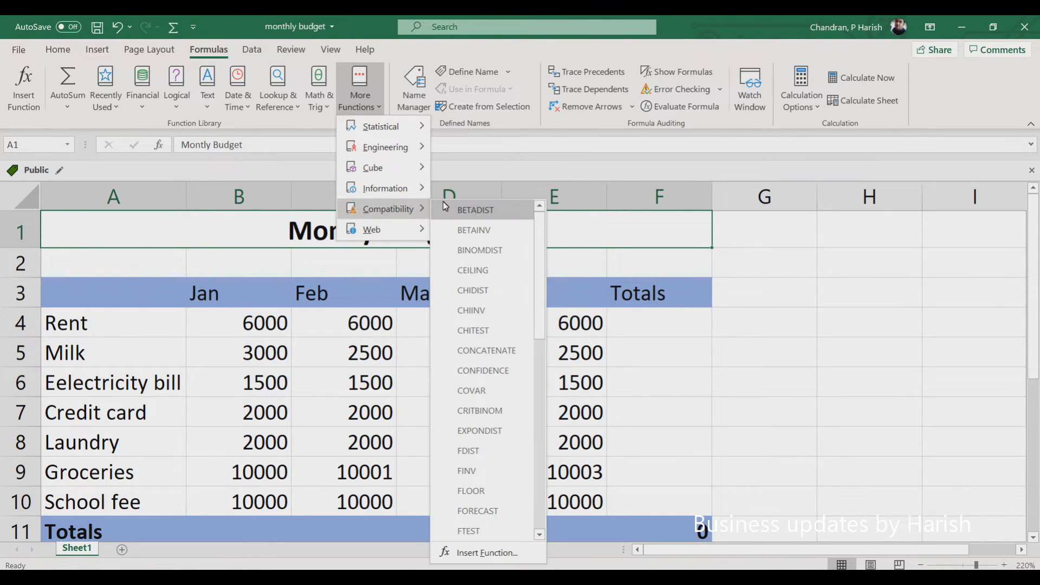
{"action": "mouse_move", "coordinate": [385, 188]}
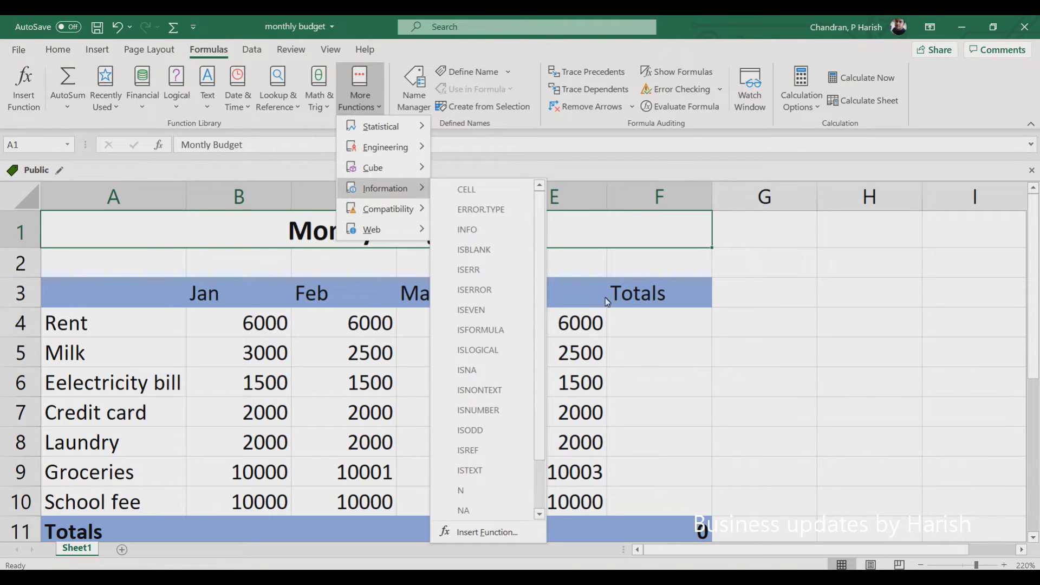
{"action": "left_click", "coordinate": [605, 297]}
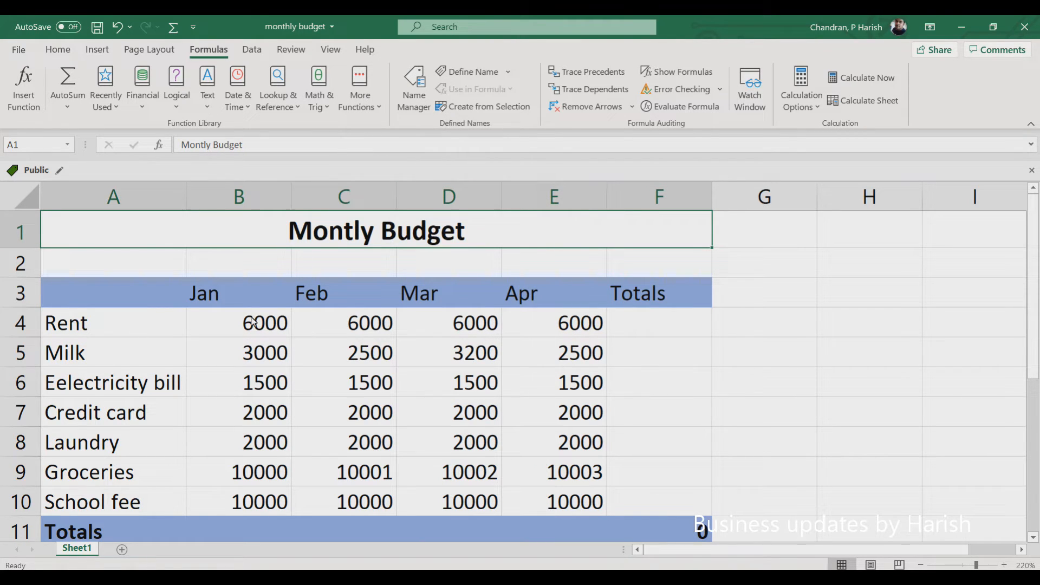
Step: Try to total the Rent row by entering =B4:E4 in F4, and clear the cell
{"action": "left_click_drag", "start_coordinate": [245, 321], "coordinate": [592, 333]}
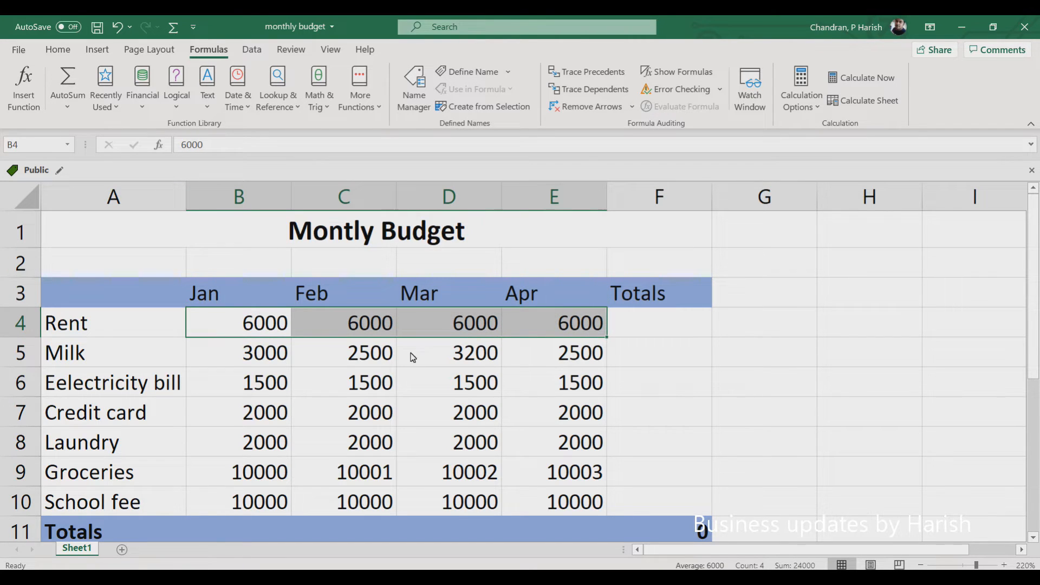
{"action": "left_click", "coordinate": [650, 325]}
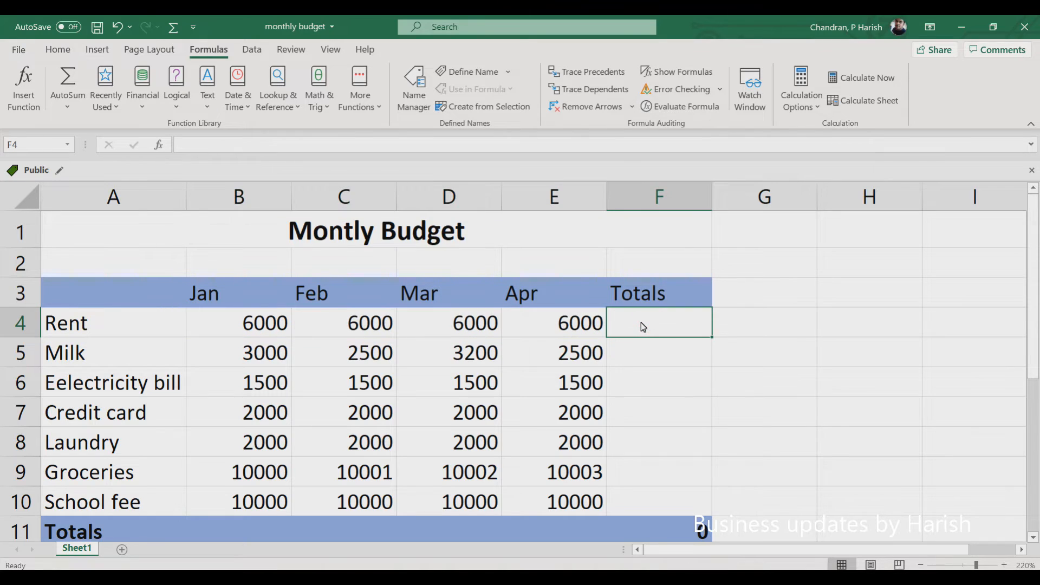
{"action": "type", "text": "="}
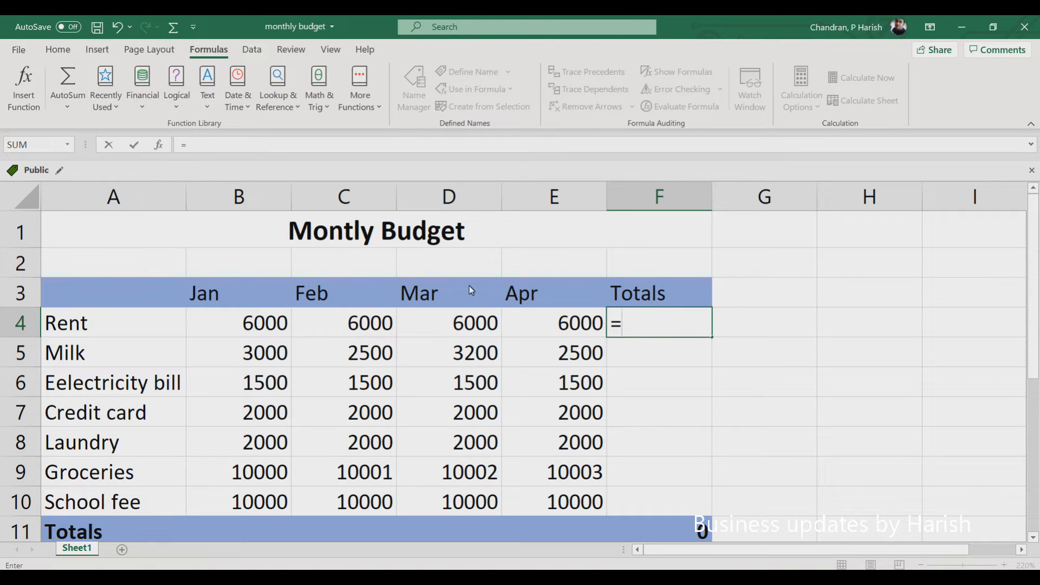
{"action": "left_click", "coordinate": [242, 324]}
{"action": "left_click_drag", "start_coordinate": [242, 324], "coordinate": [574, 323]}
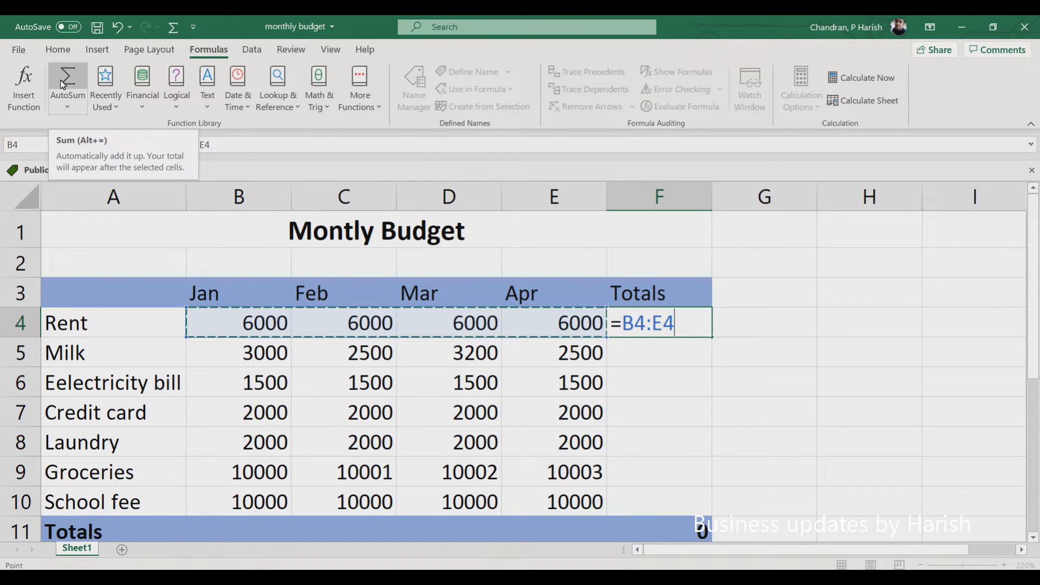
{"action": "key", "text": "Return"}
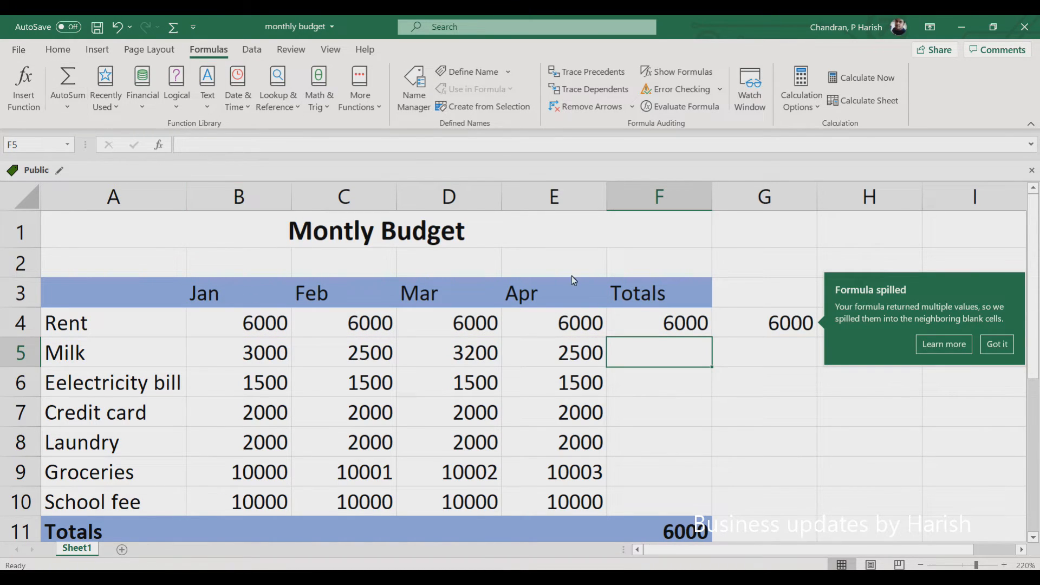
{"action": "left_click", "coordinate": [688, 325]}
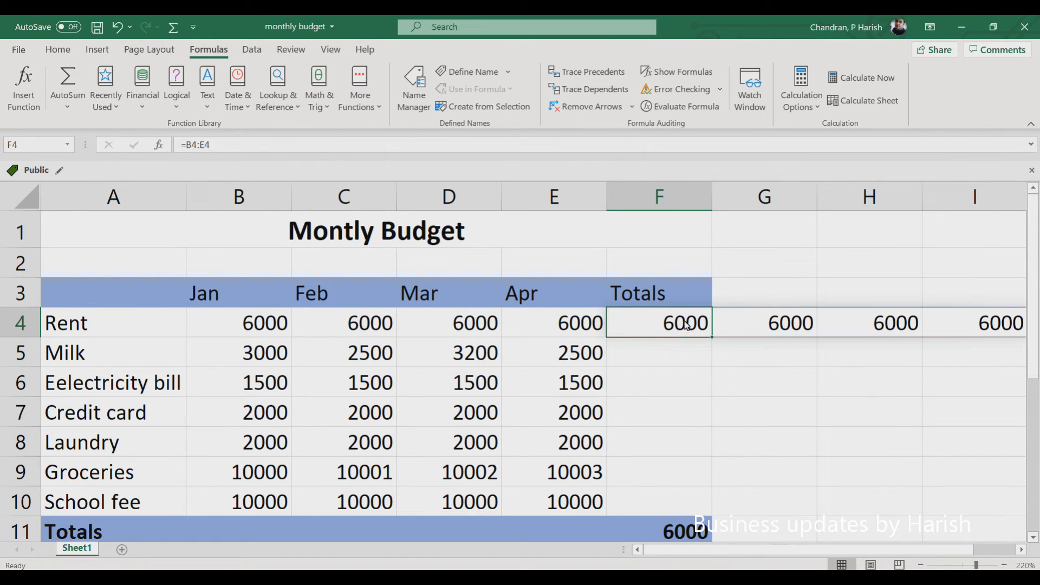
{"action": "key", "text": "Delete"}
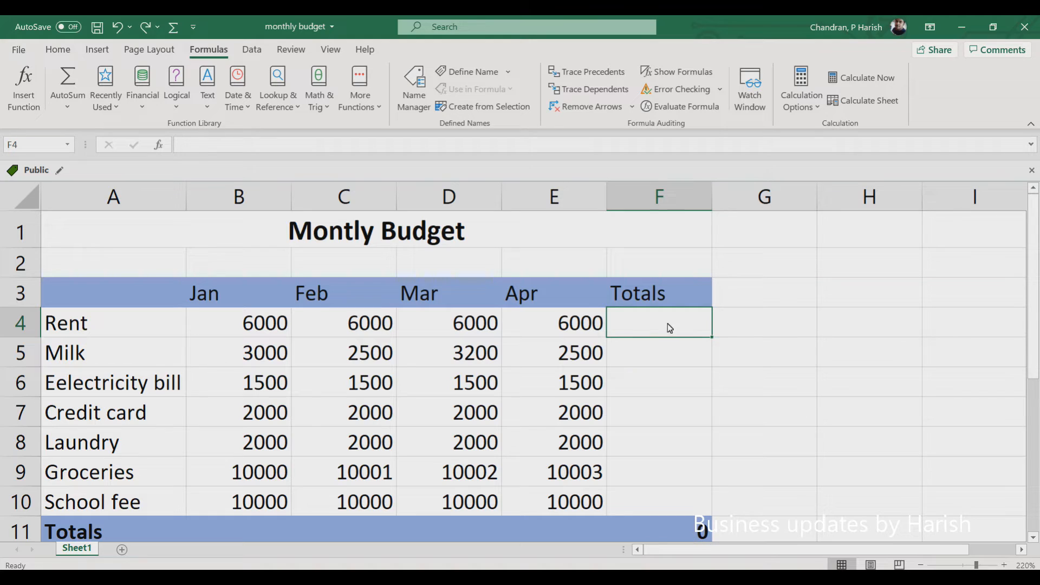
Step: Add up the Rent amounts B4:E4 with AutoSum, check the formula in F4, and clear that cell
{"action": "left_click_drag", "start_coordinate": [237, 324], "coordinate": [578, 321]}
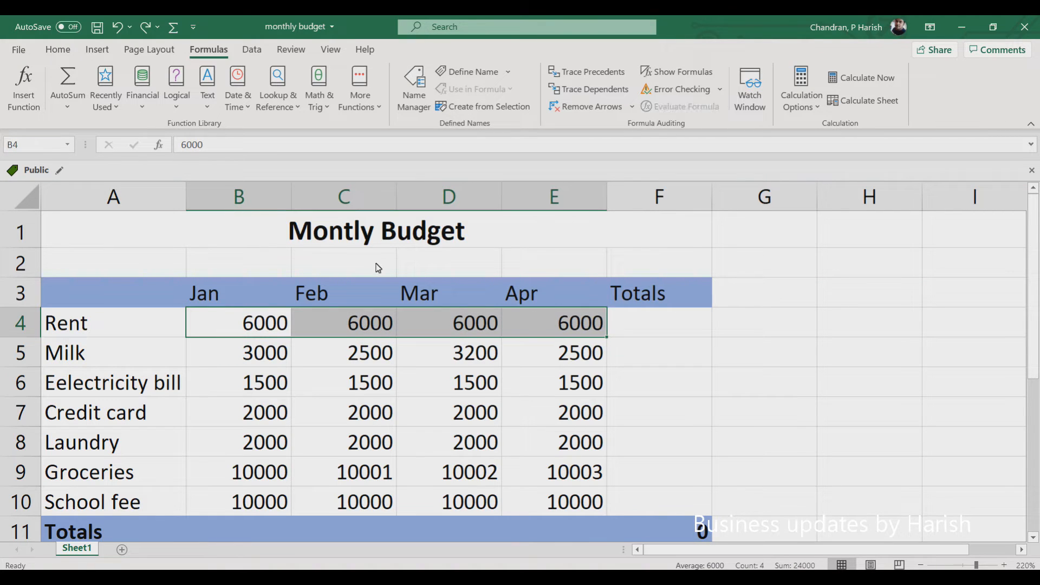
{"action": "left_click", "coordinate": [65, 84]}
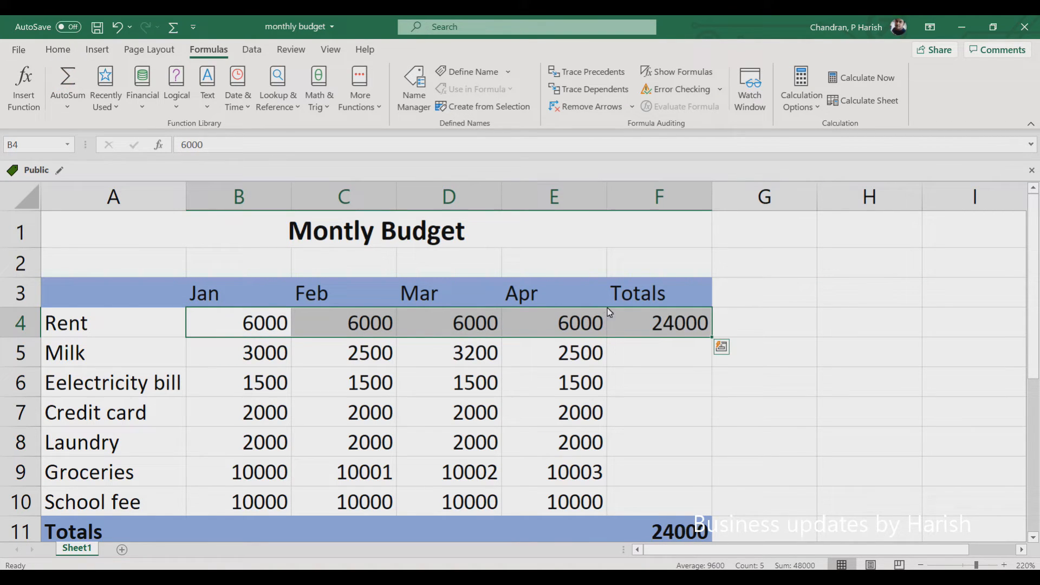
{"action": "left_click", "coordinate": [702, 331]}
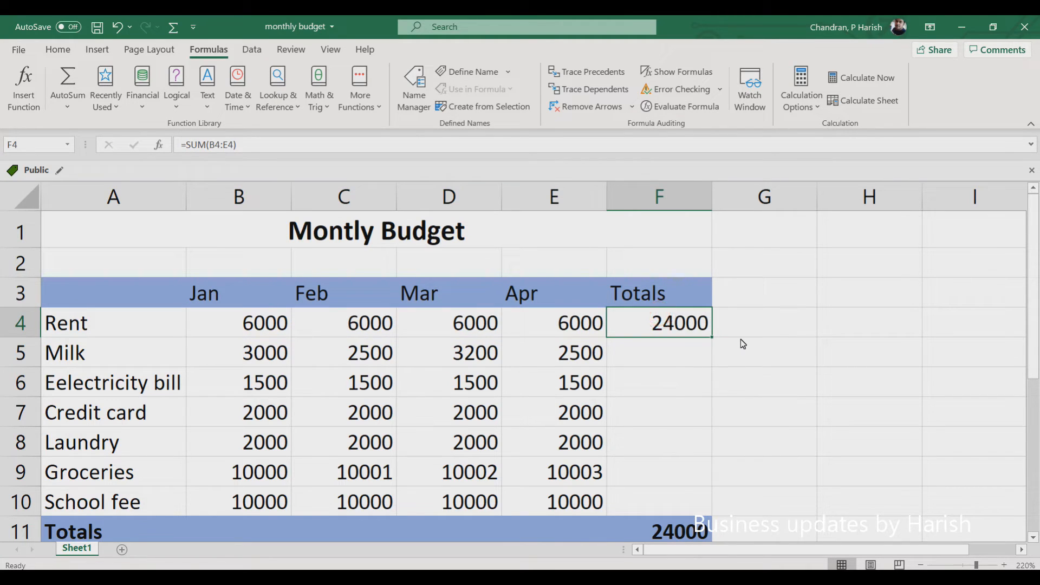
{"action": "key", "text": "Delete"}
Step: Total the Rent row in F4 with the addition formula =B4+D4+C4+E4
{"action": "type", "text": "="}
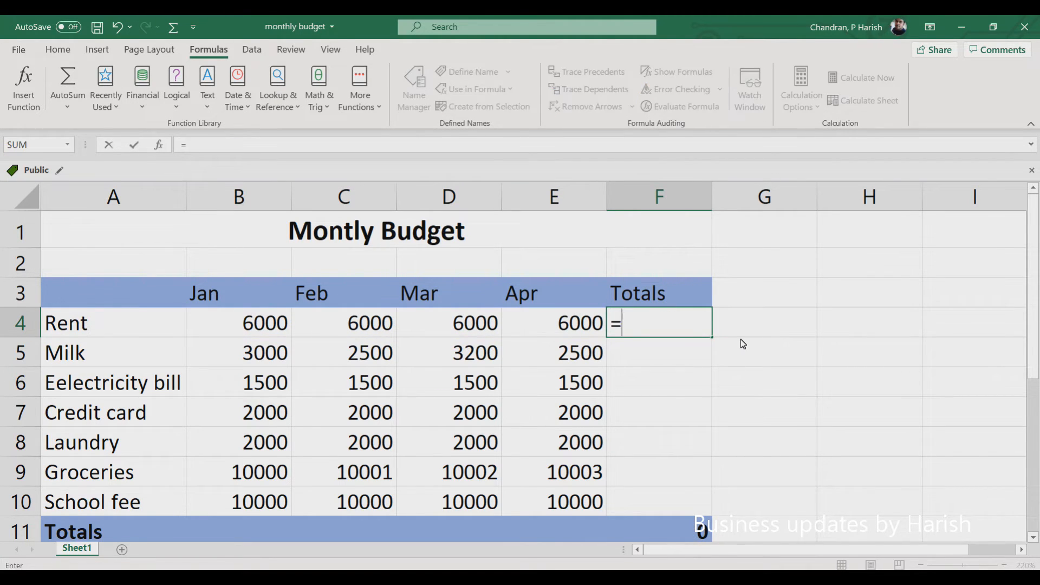
{"action": "left_click", "coordinate": [258, 325]}
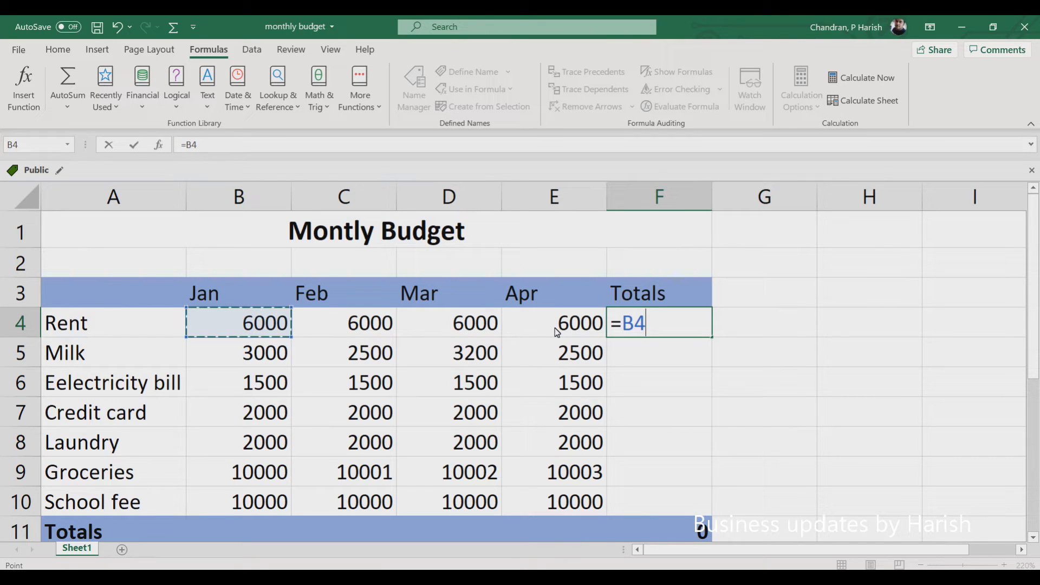
{"action": "type", "text": "+"}
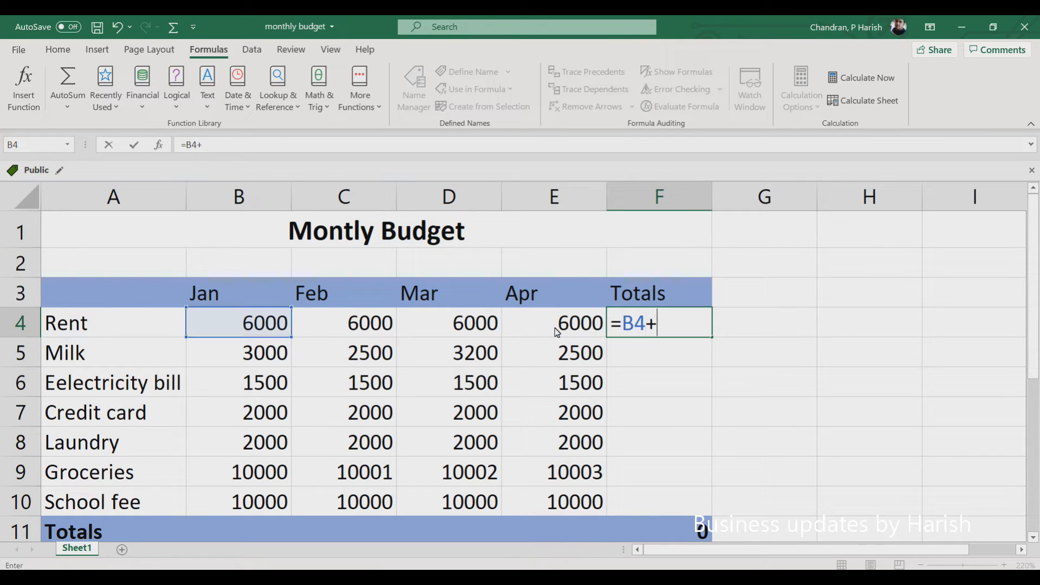
{"action": "left_click", "coordinate": [402, 318]}
{"action": "type", "text": "+"}
{"action": "left_click", "coordinate": [374, 324]}
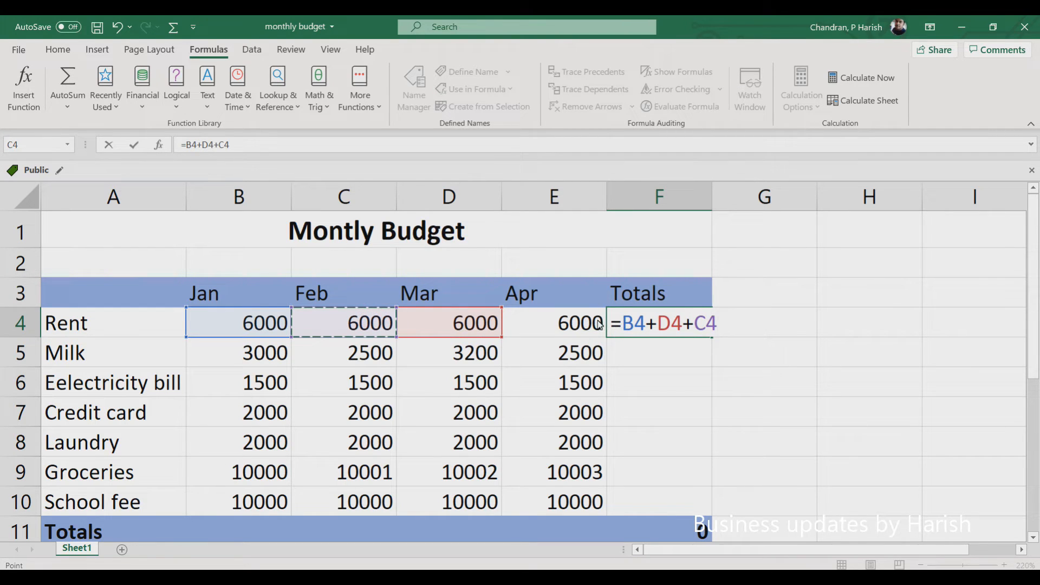
{"action": "type", "text": "+"}
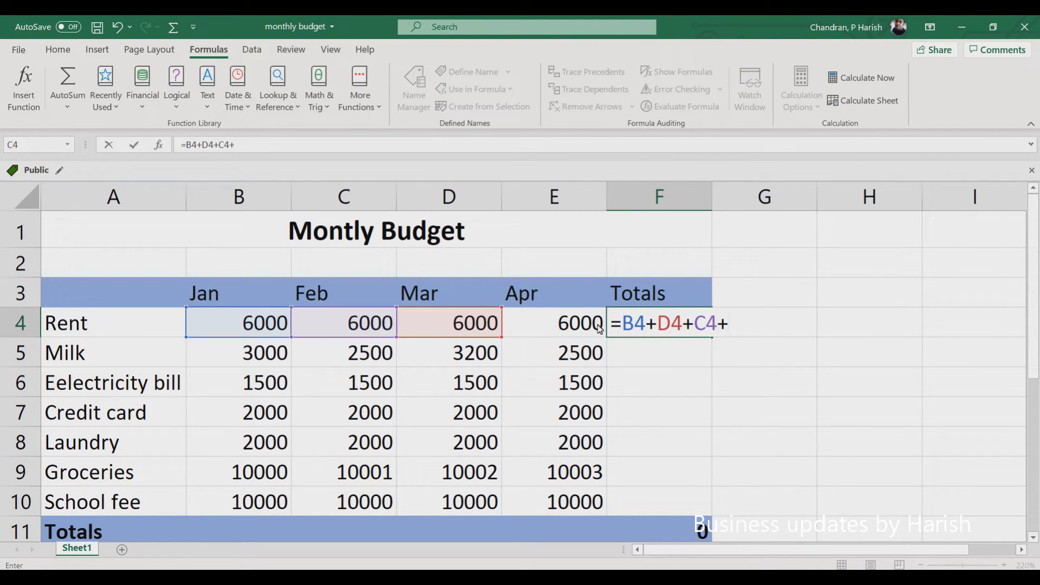
{"action": "left_click", "coordinate": [581, 328]}
{"action": "key", "text": "Return"}
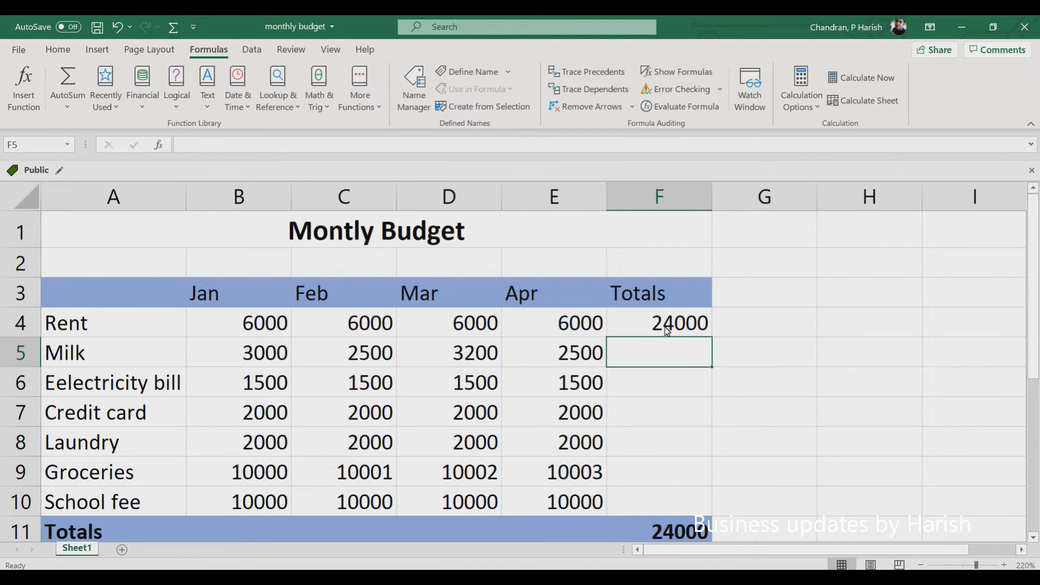
{"action": "left_click", "coordinate": [665, 326]}
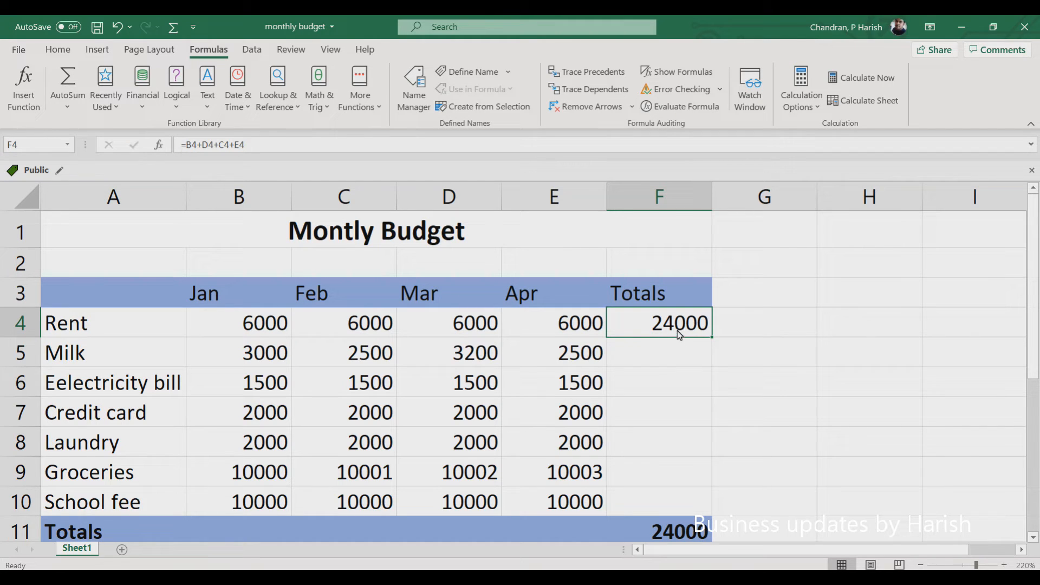
{"action": "left_click", "coordinate": [576, 337]}
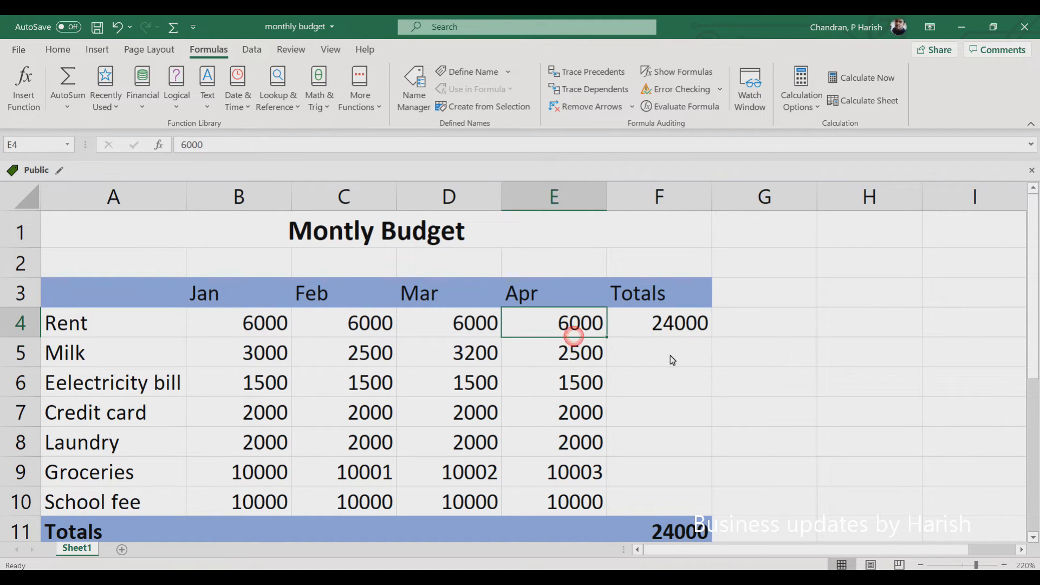
{"action": "left_click", "coordinate": [671, 355]}
{"action": "left_click_drag", "start_coordinate": [235, 354], "coordinate": [610, 364]}
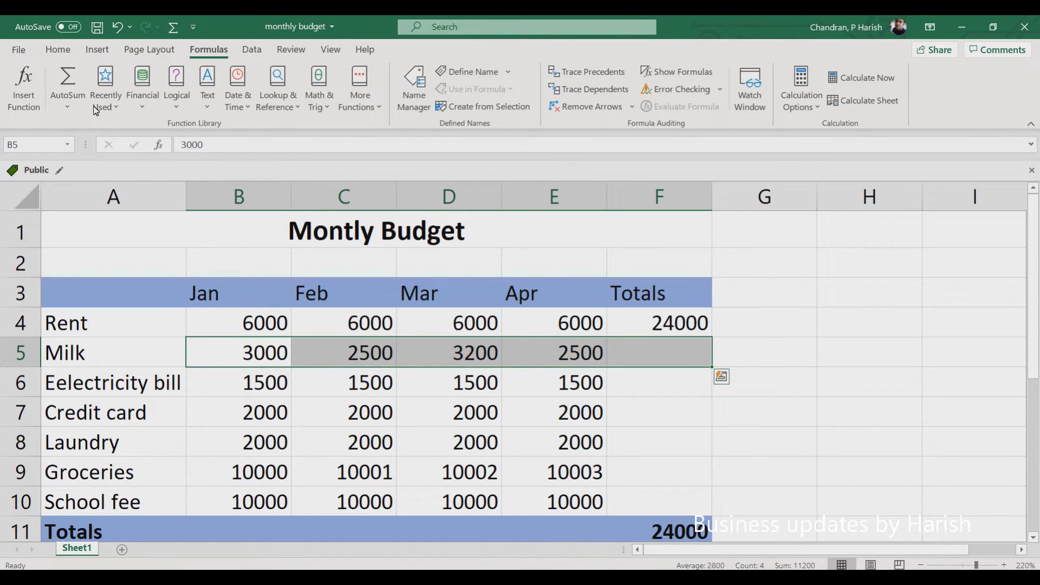
{"action": "left_click", "coordinate": [67, 95]}
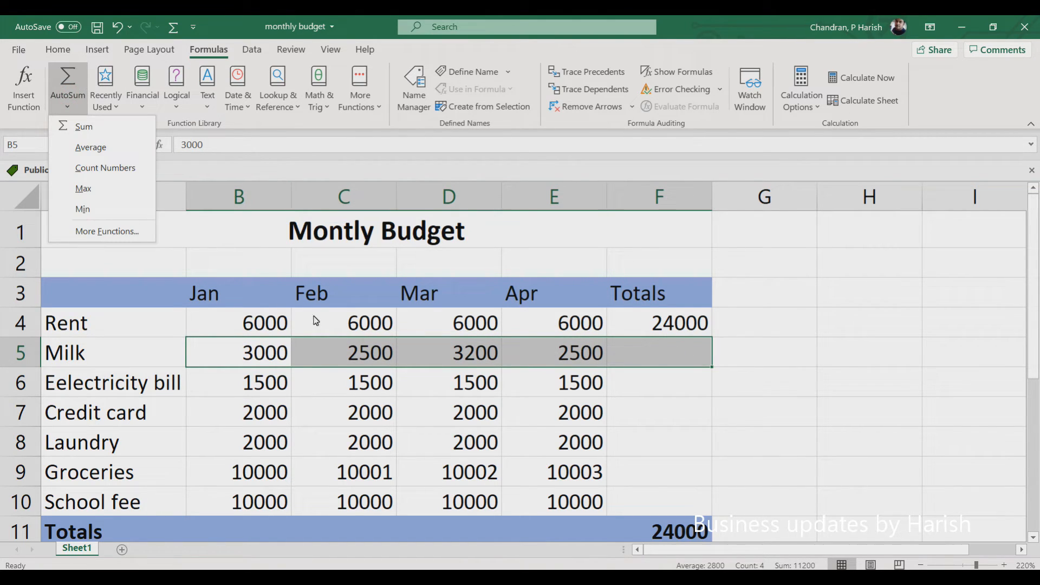
{"action": "left_click", "coordinate": [387, 362]}
{"action": "left_click", "coordinate": [238, 351]}
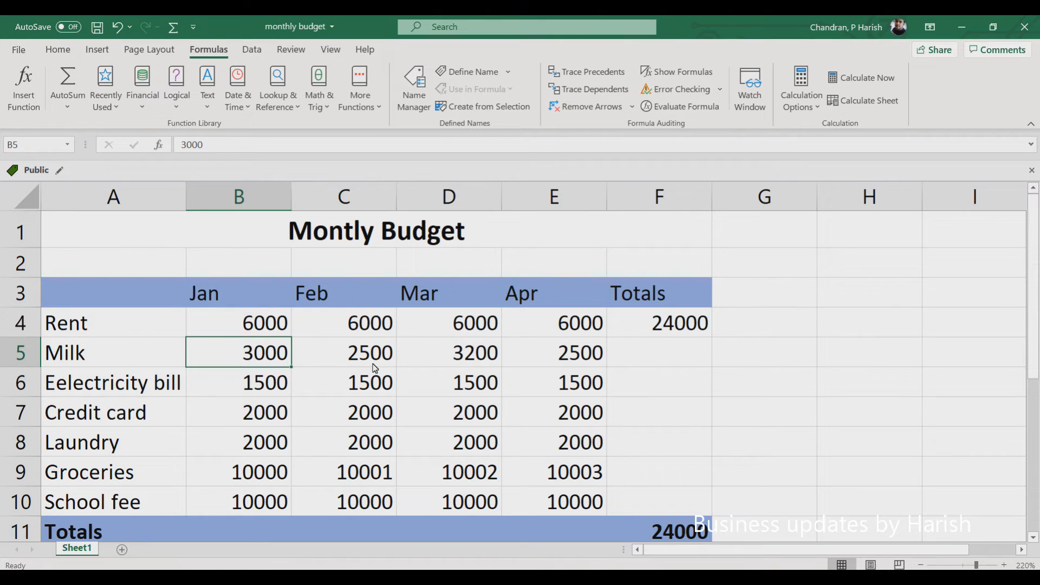
Step: Total the Milk amounts B5:E5 in F5 with the AutoSum Sum function, and fill the formula down through F10
{"action": "left_click_drag", "start_coordinate": [239, 352], "coordinate": [548, 344]}
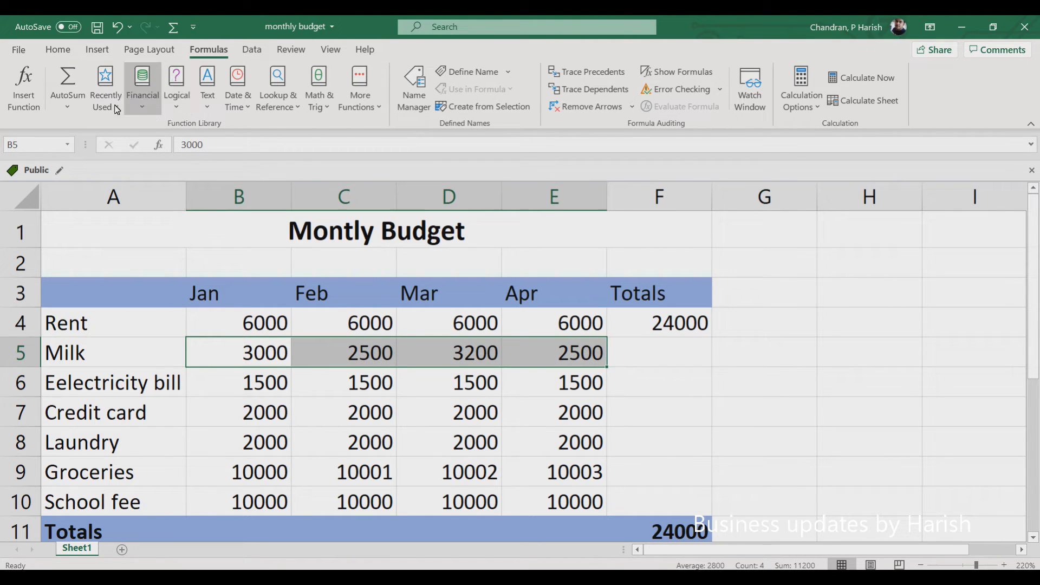
{"action": "left_click", "coordinate": [60, 101]}
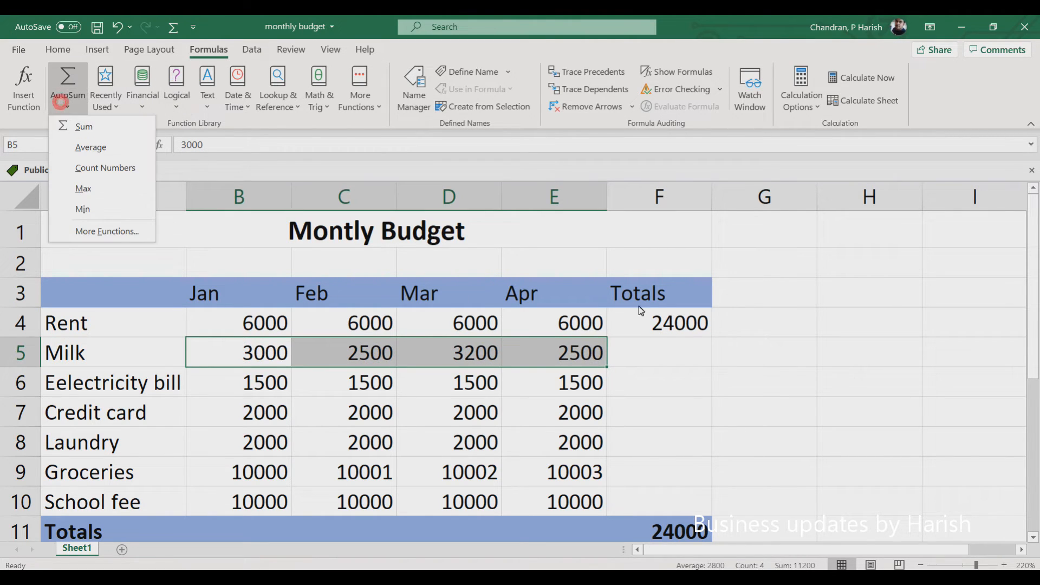
{"action": "left_click", "coordinate": [87, 131]}
{"action": "left_click", "coordinate": [704, 360]}
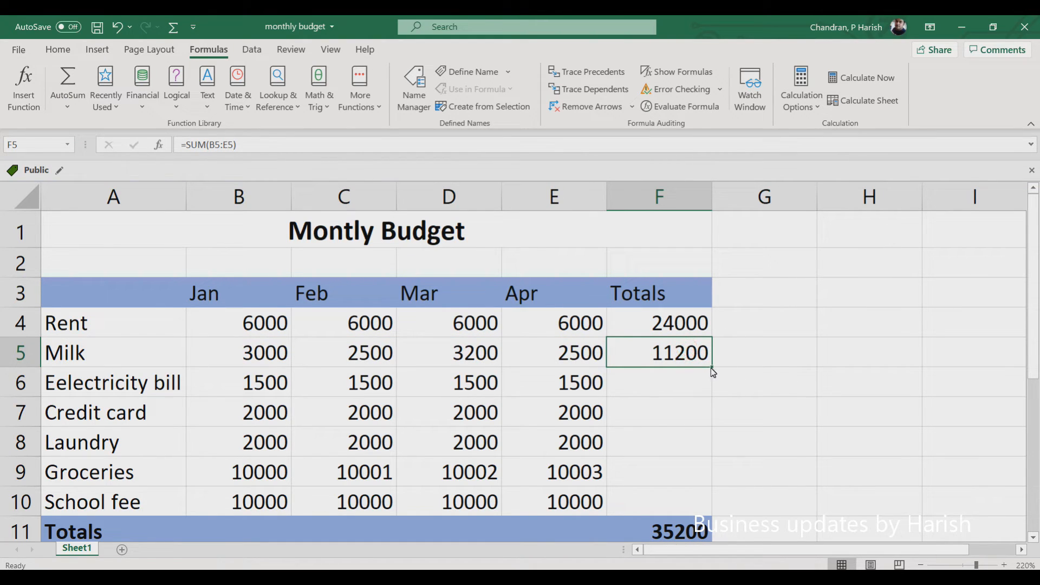
{"action": "left_click_drag", "start_coordinate": [711, 369], "coordinate": [697, 507]}
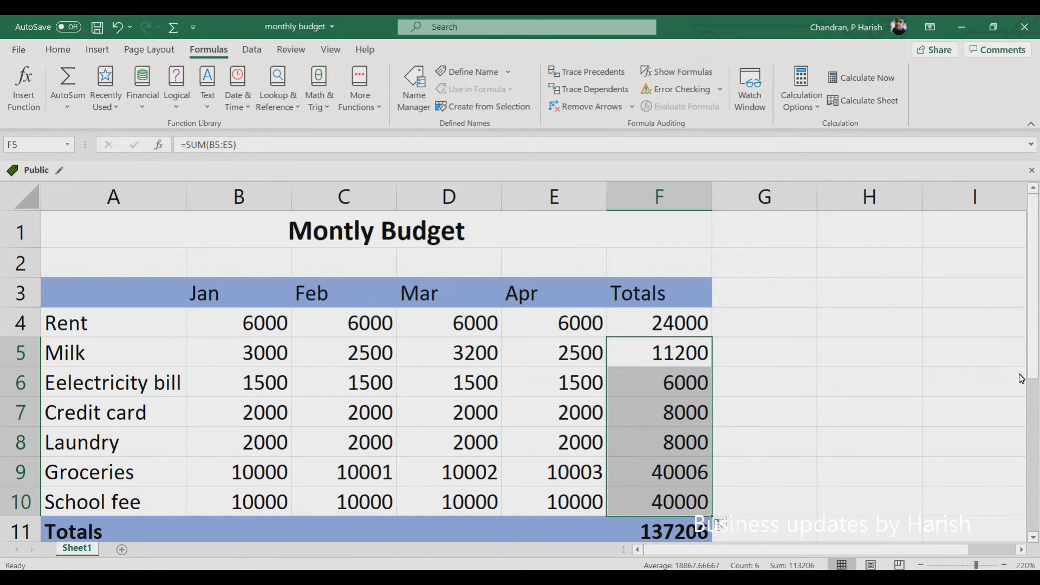
Step: Apply AutoSum to the row totals in F4:F10, and check the overall total's formula in F11
{"action": "scroll", "coordinate": [1021, 378], "scroll_direction": "down", "scroll_amount": 2}
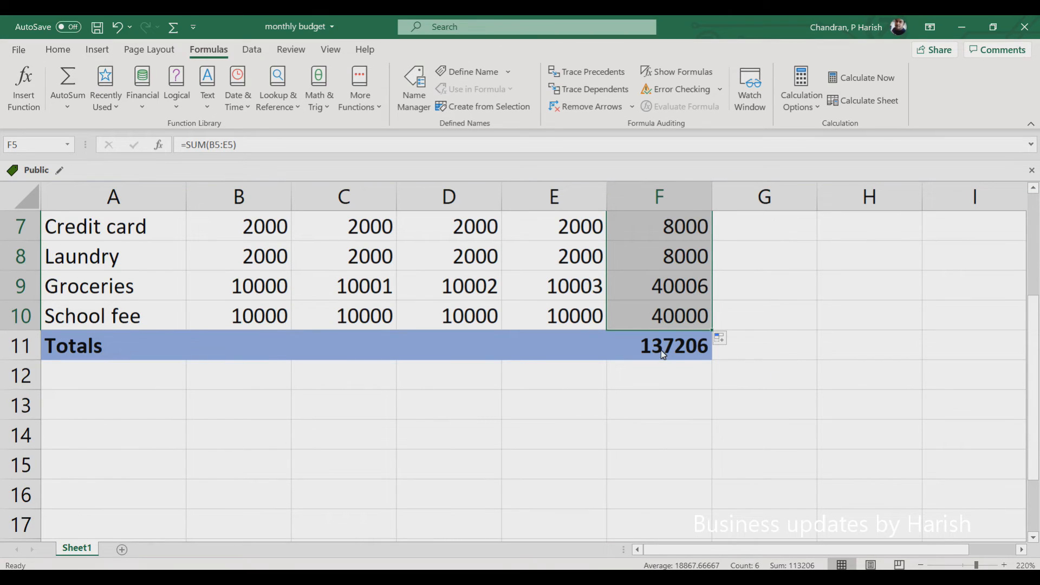
{"action": "left_click", "coordinate": [662, 352]}
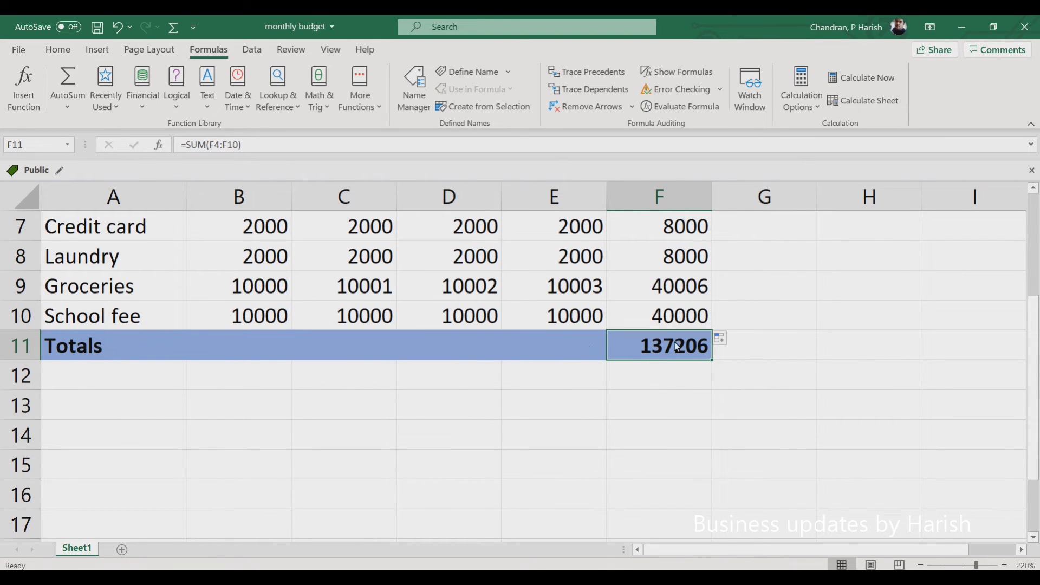
{"action": "scroll", "coordinate": [702, 342], "scroll_direction": "up", "scroll_amount": 2}
{"action": "left_click_drag", "start_coordinate": [683, 316], "coordinate": [676, 501]}
{"action": "left_click", "coordinate": [67, 78]}
{"action": "scroll", "coordinate": [944, 313], "scroll_direction": "down", "scroll_amount": 2}
{"action": "left_click", "coordinate": [669, 350]}
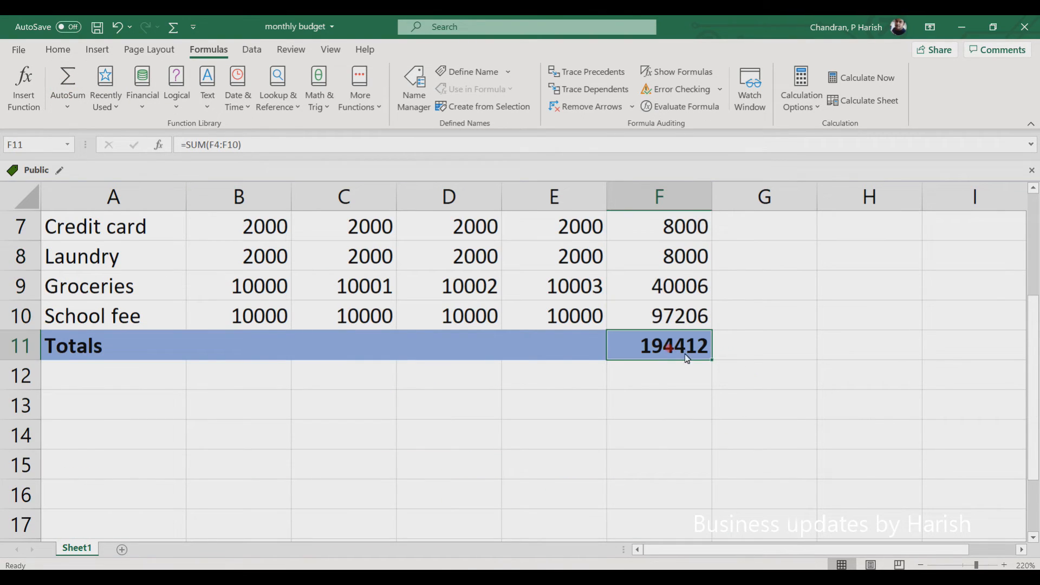
{"action": "scroll", "coordinate": [937, 373], "scroll_direction": "up", "scroll_amount": 1}
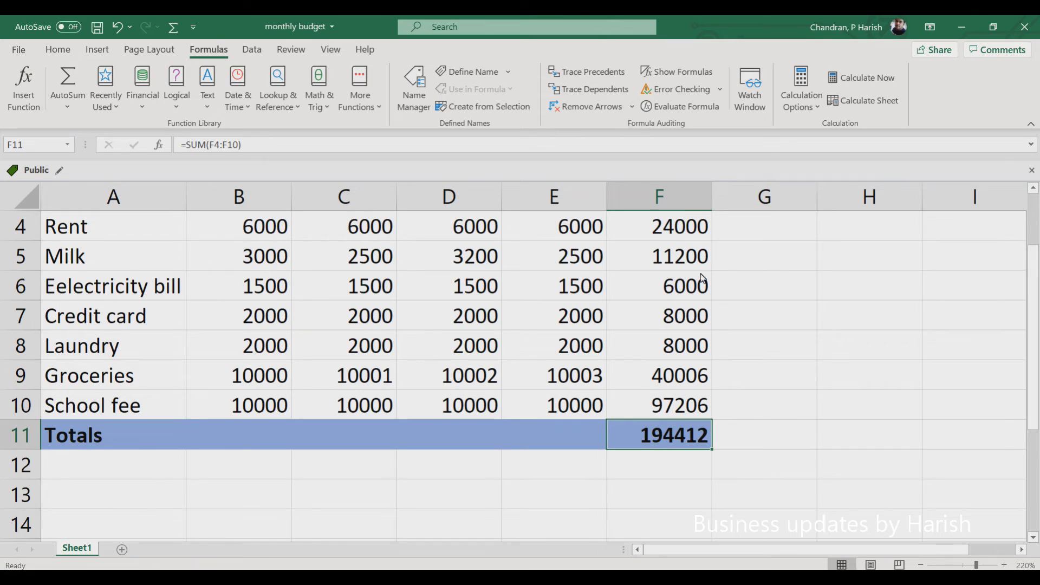
{"action": "scroll", "coordinate": [509, 366], "scroll_direction": "up", "scroll_amount": 1}
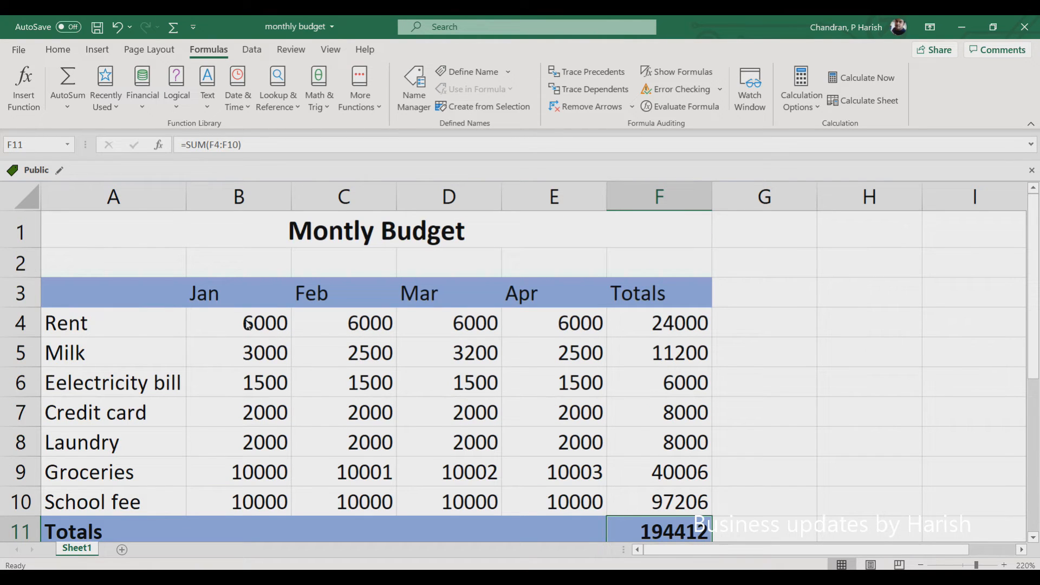
{"action": "scroll", "coordinate": [451, 373], "scroll_direction": "down", "scroll_amount": 1}
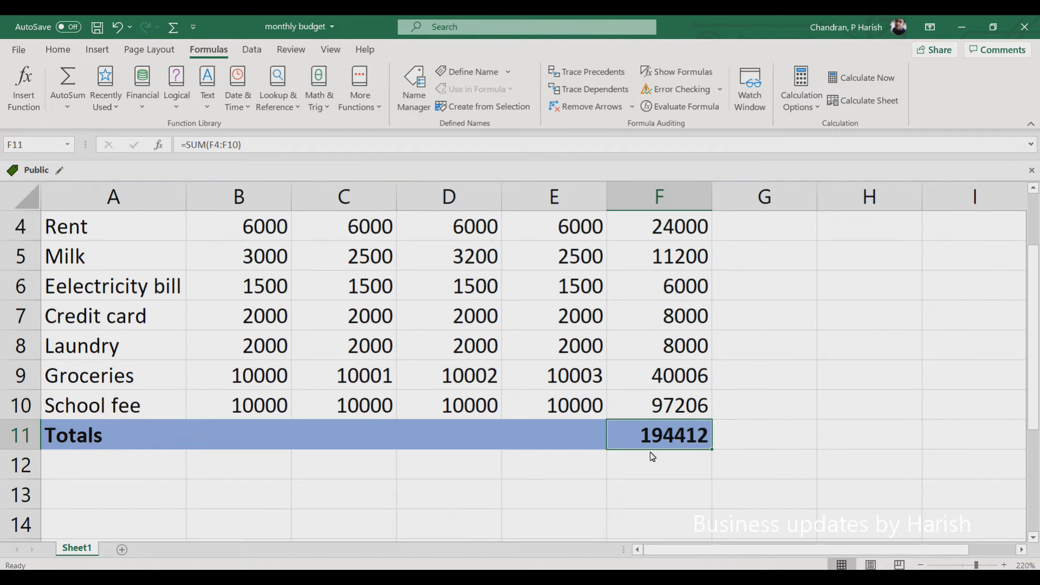
{"action": "left_click", "coordinate": [606, 457]}
{"action": "left_click", "coordinate": [608, 448]}
{"action": "left_click_drag", "start_coordinate": [608, 449], "coordinate": [561, 446]}
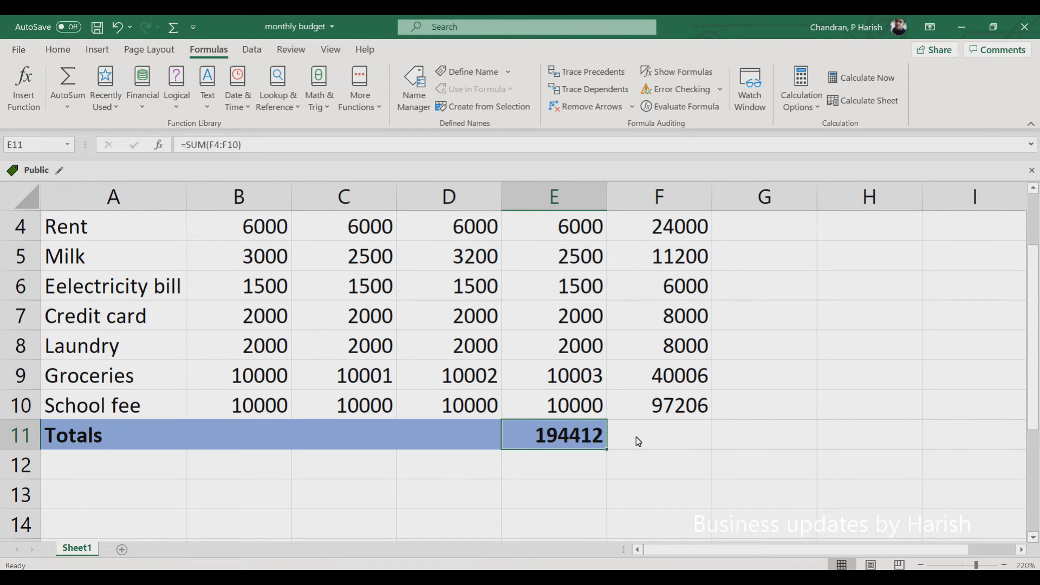
{"action": "key", "text": "ctrl+z"}
Step: Copy the SUM formula from F11 into the Totals row cells E11, D11, C11 and B11
{"action": "key", "text": "ctrl+c"}
{"action": "left_click", "coordinate": [466, 436]}
{"action": "key", "text": "ctrl+v"}
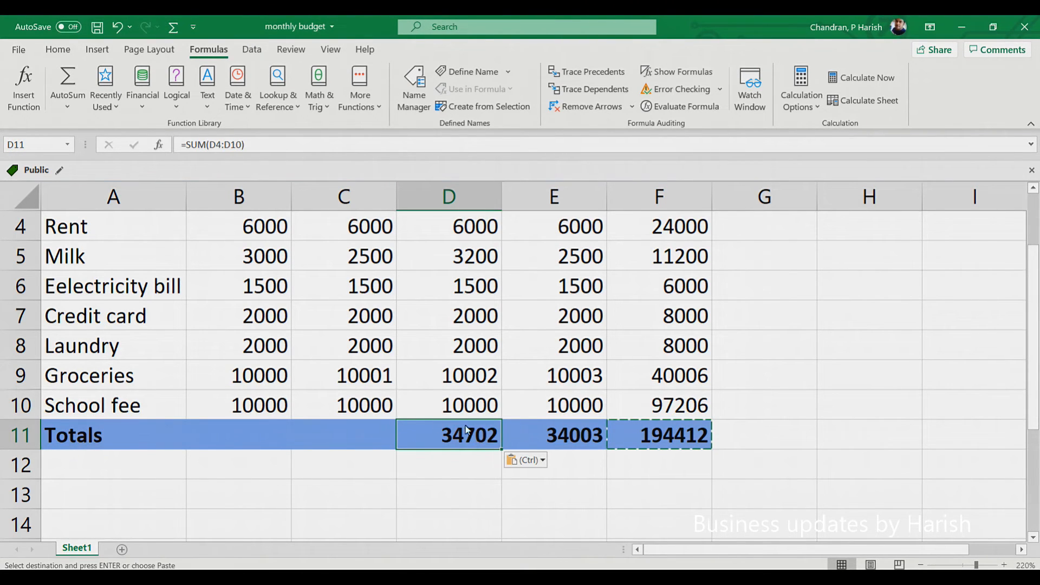
{"action": "left_click", "coordinate": [341, 437]}
{"action": "left_click", "coordinate": [254, 438]}
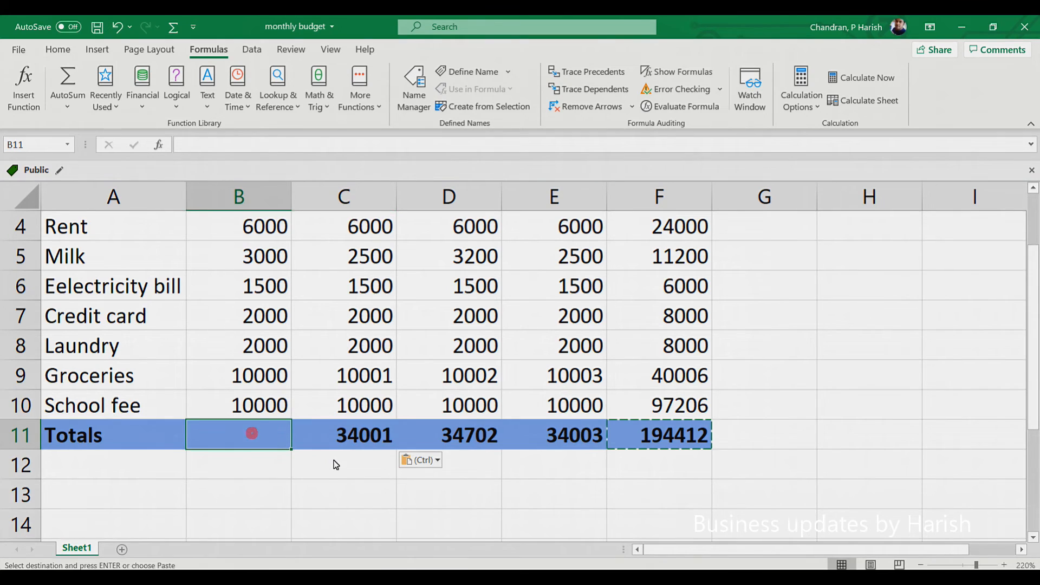
{"action": "key", "text": "ctrl+v"}
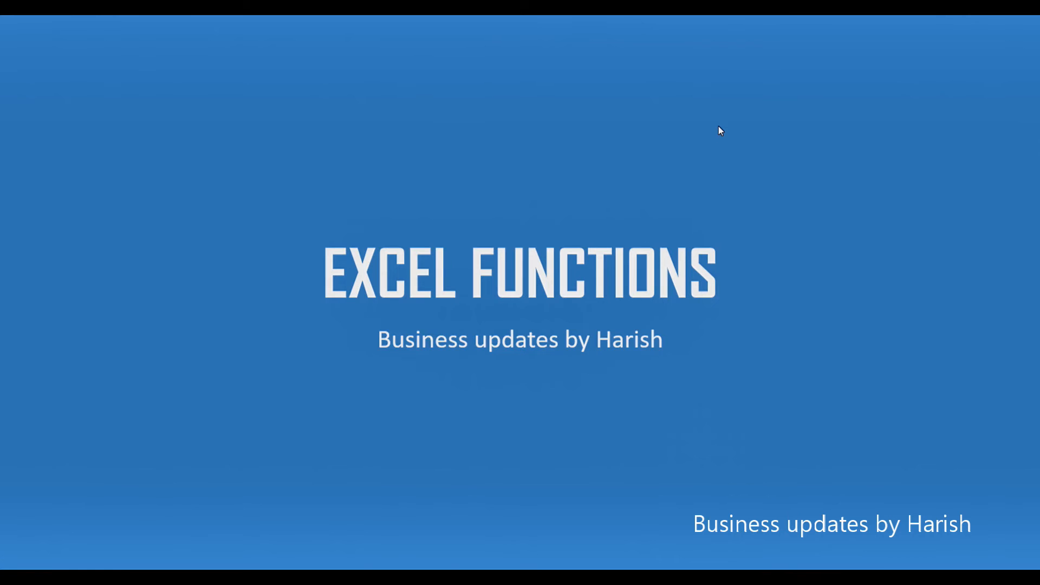
{"action": "left_click", "coordinate": [642, 137]}
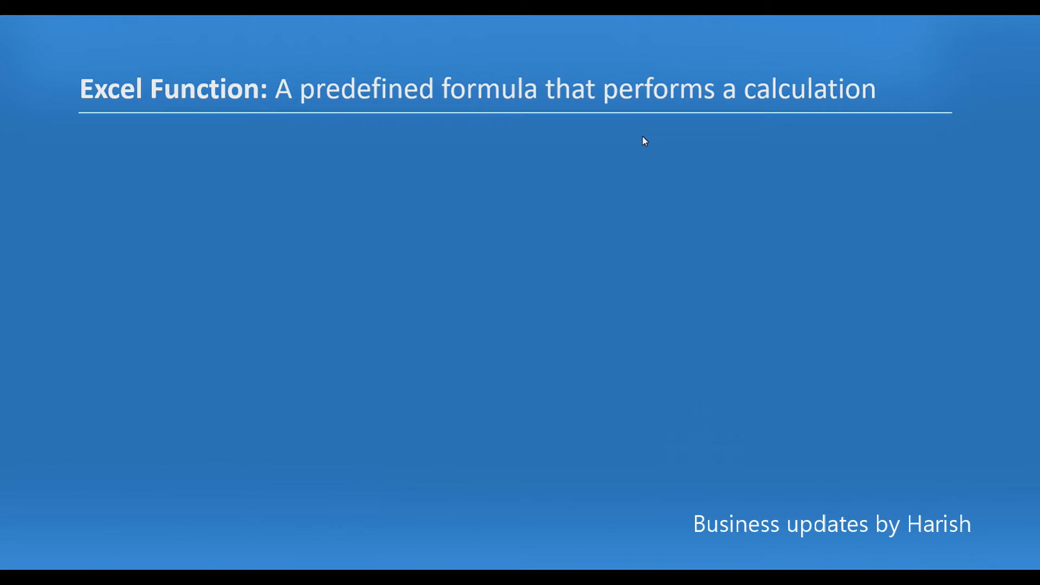
{"action": "left_click", "coordinate": [642, 137]}
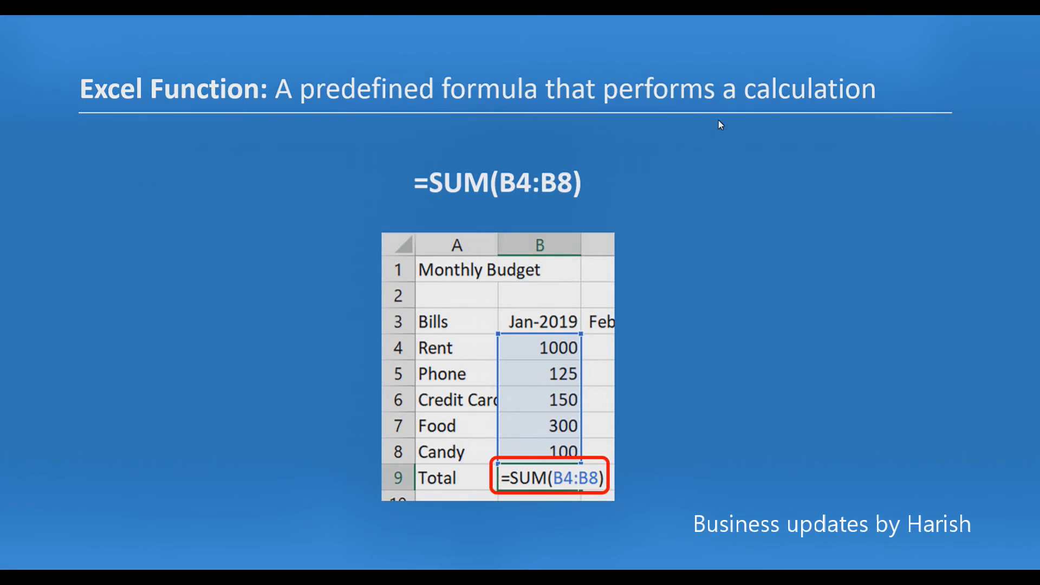